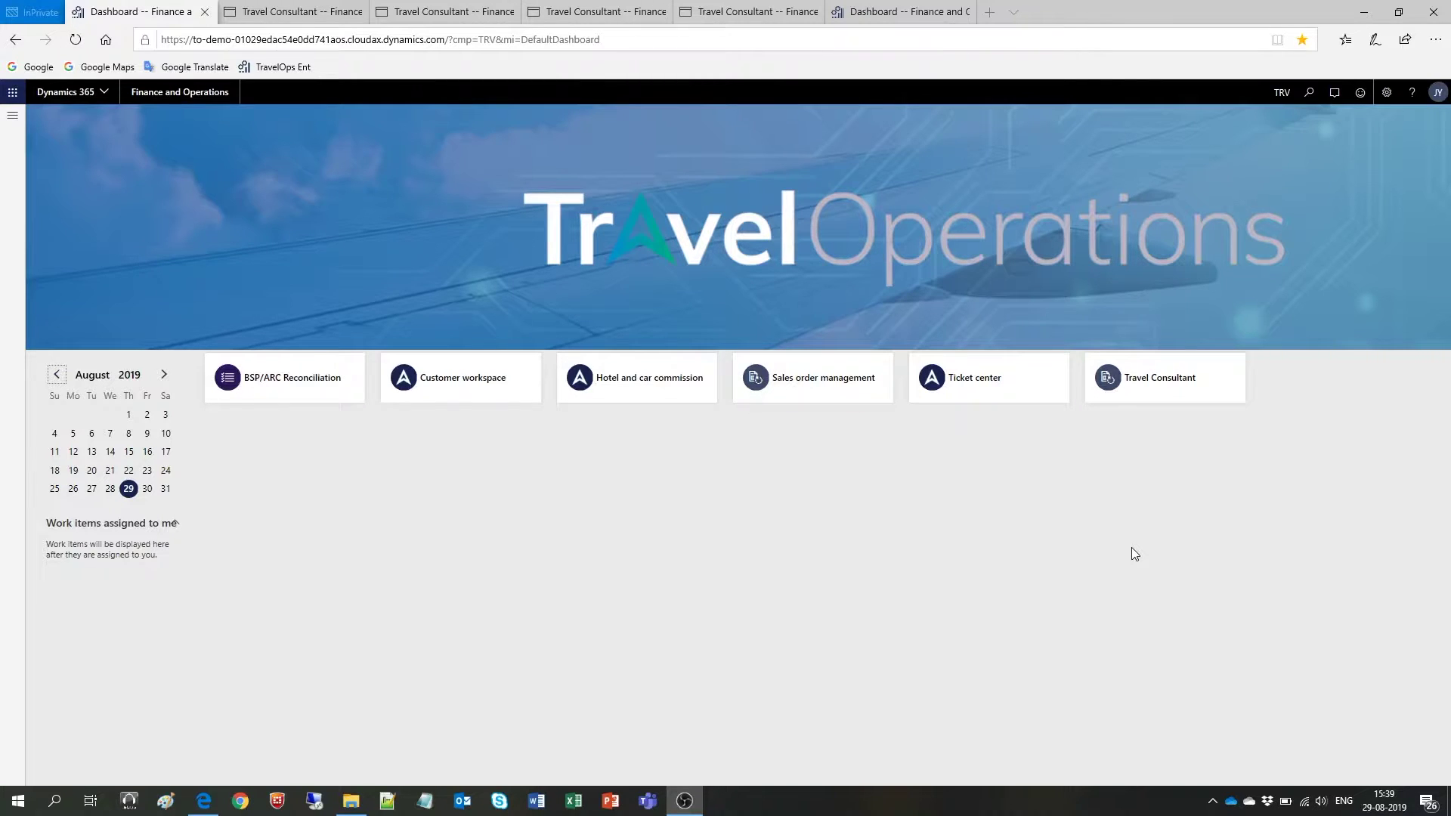
Step: Open the Travel Consultant workspace and switch to the Consultant analytics tab filtered to FY18/19, May, Travel brand
left_click(1169, 398)
left_click(1169, 399)
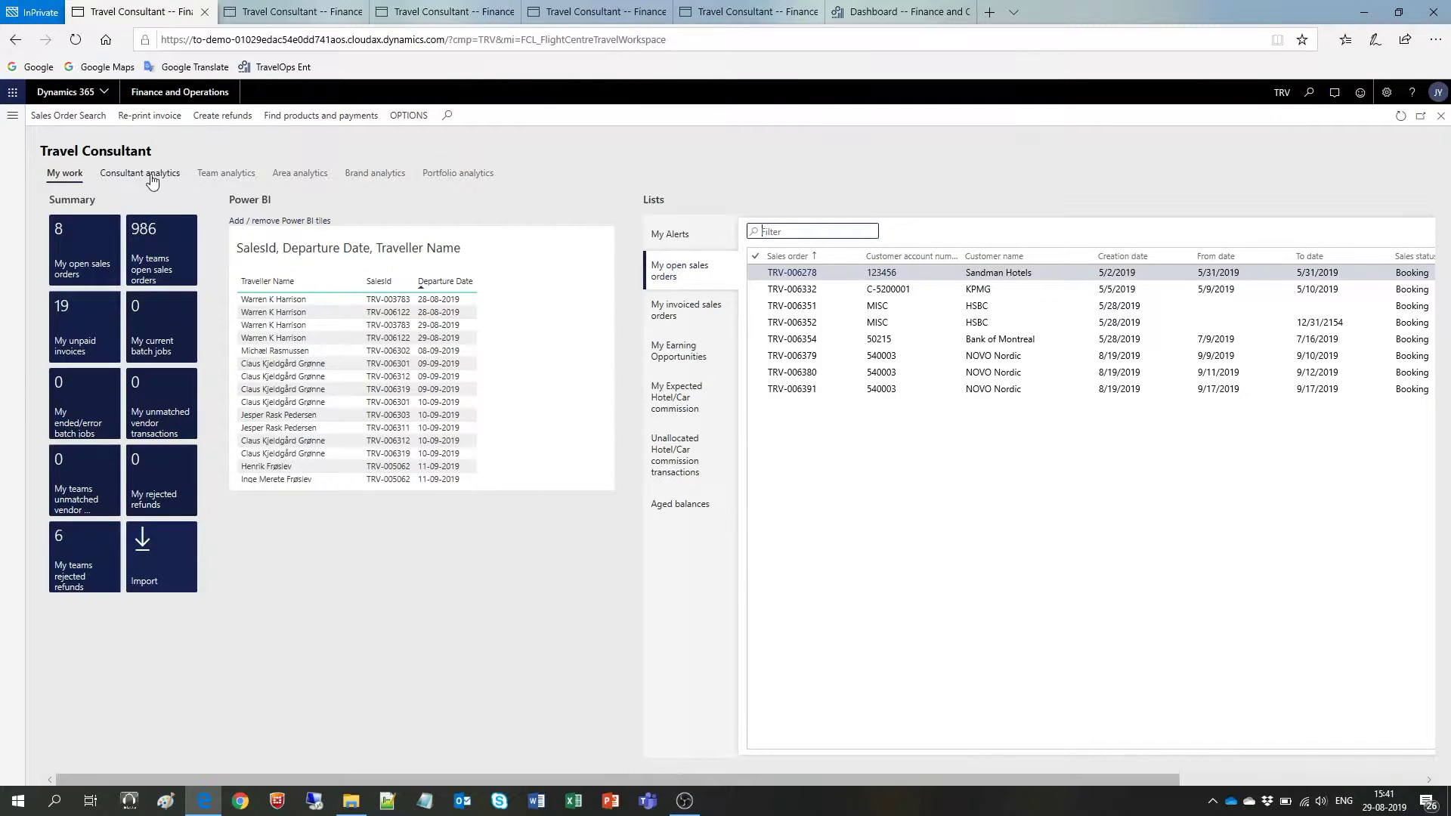
key("ctrl+Tab")
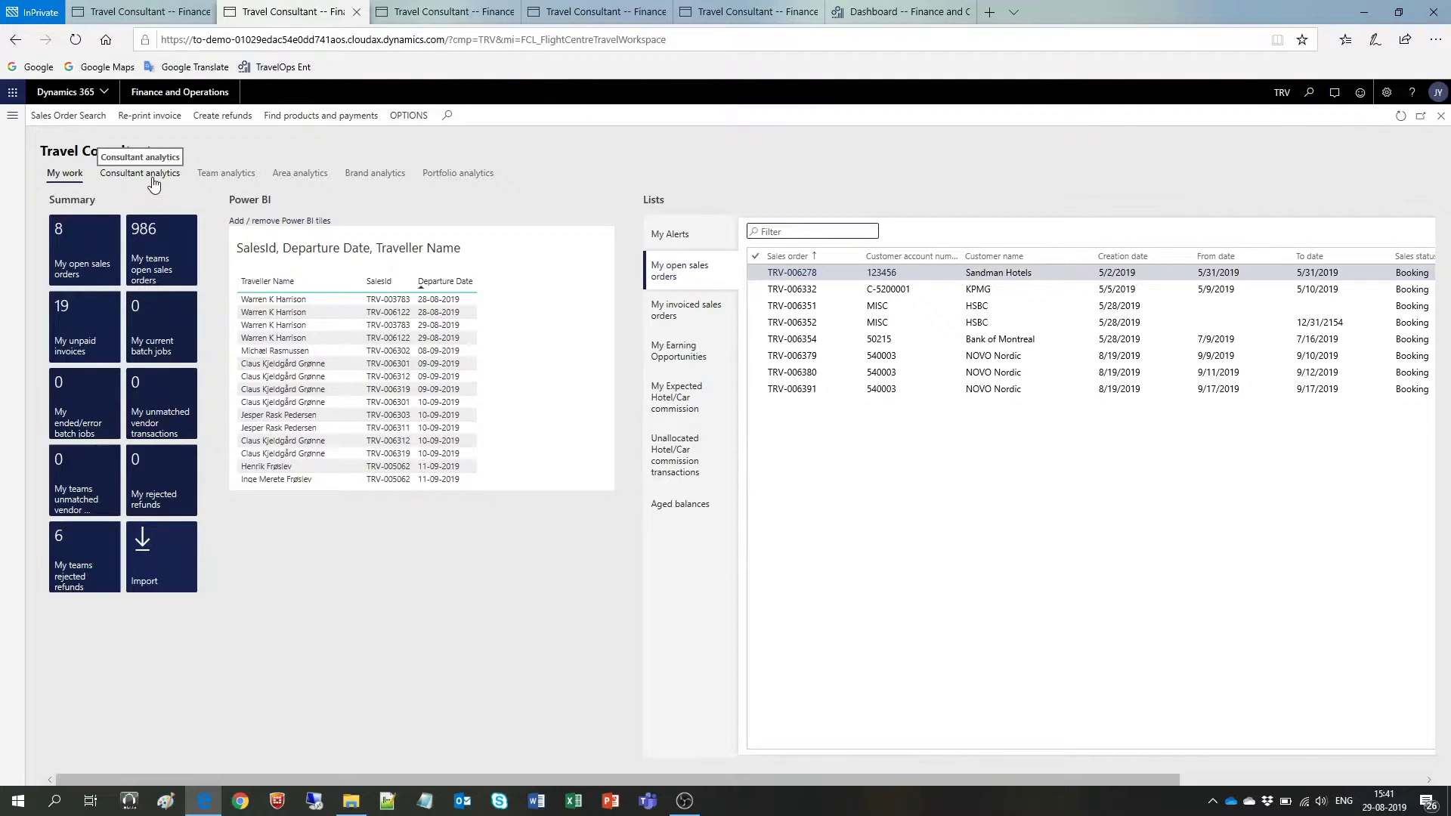
key("ctrl+Tab")
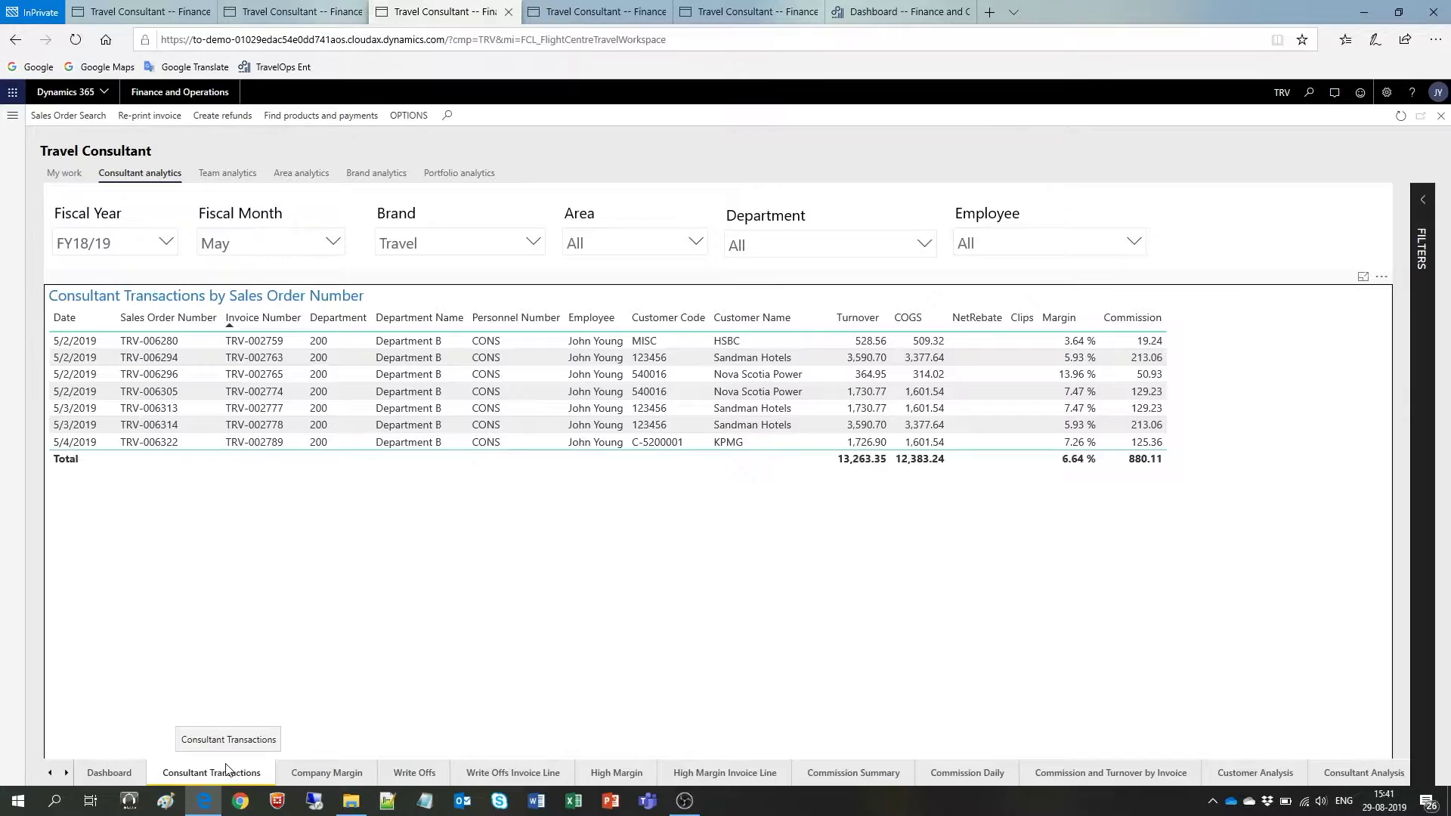
left_click(333, 243)
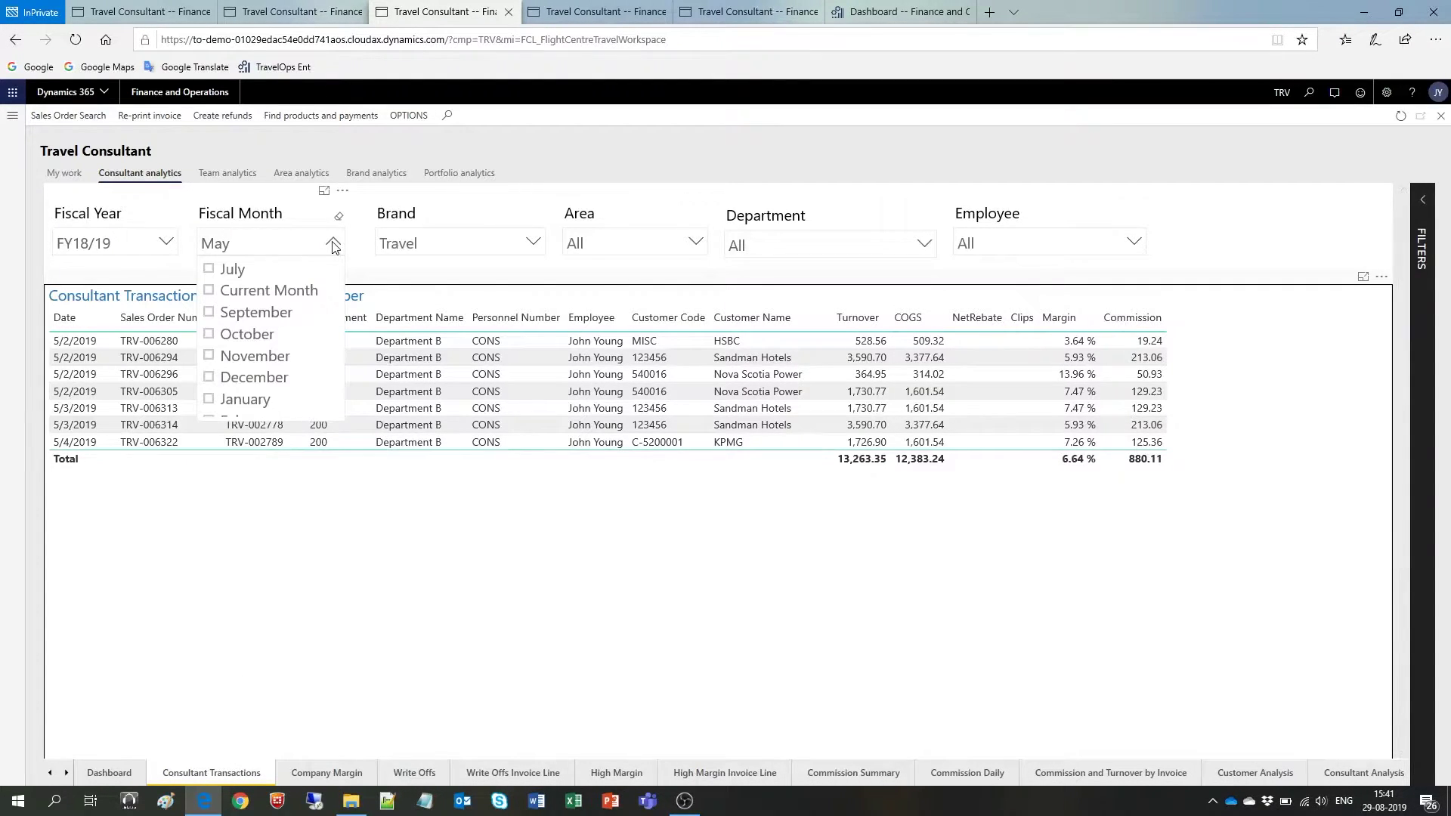
left_click(334, 245)
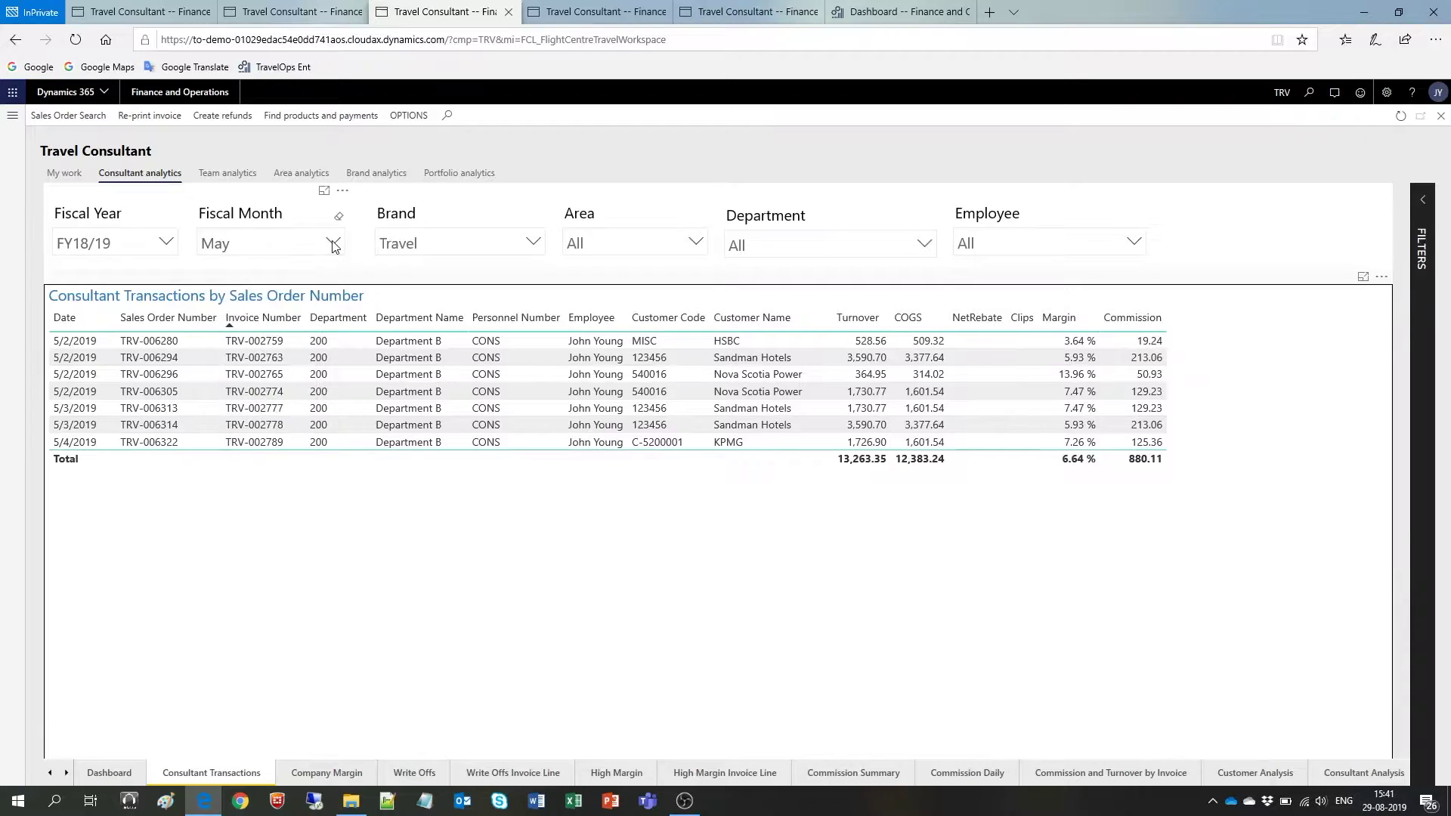
left_click(260, 322)
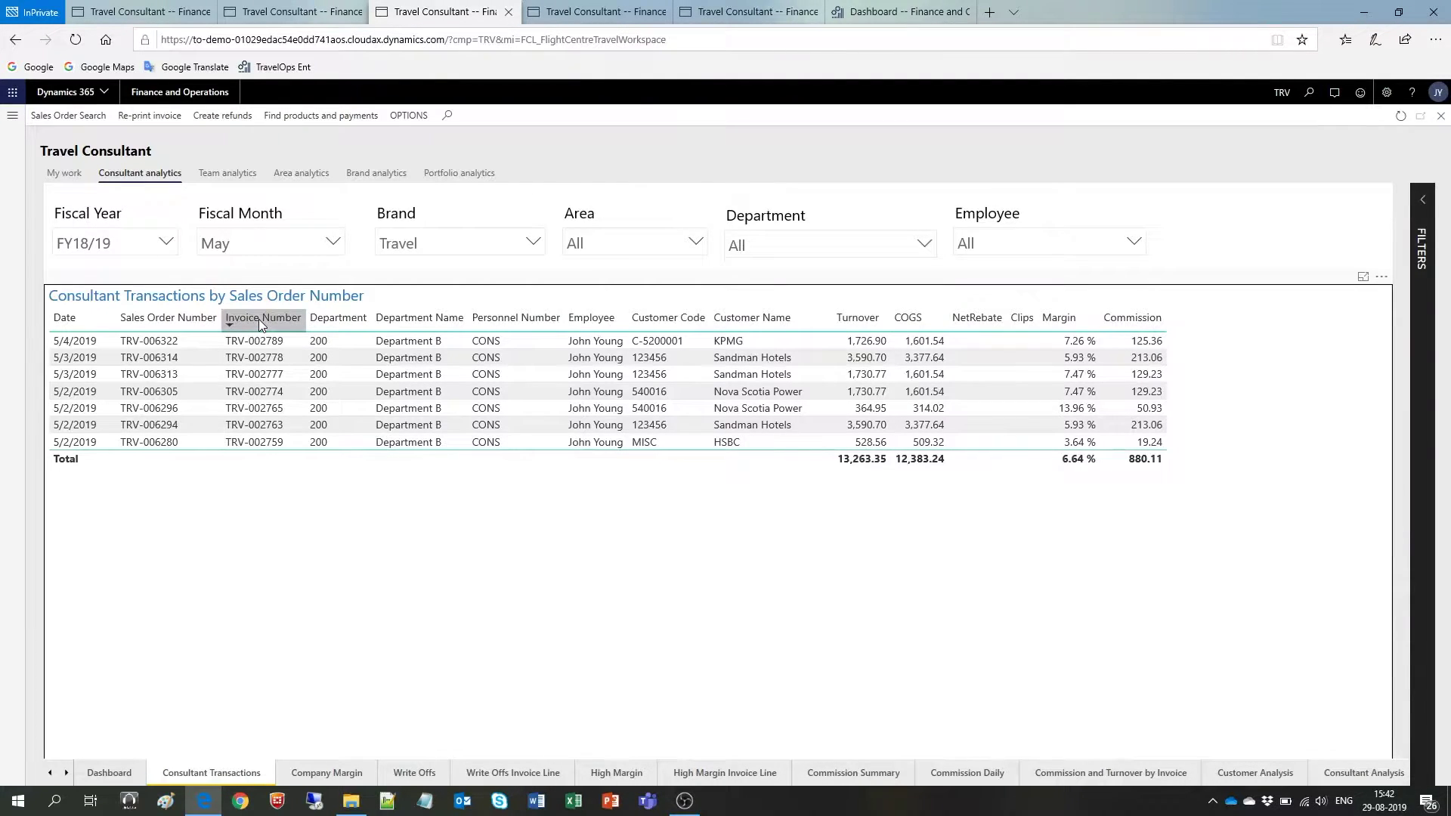
left_click(259, 322)
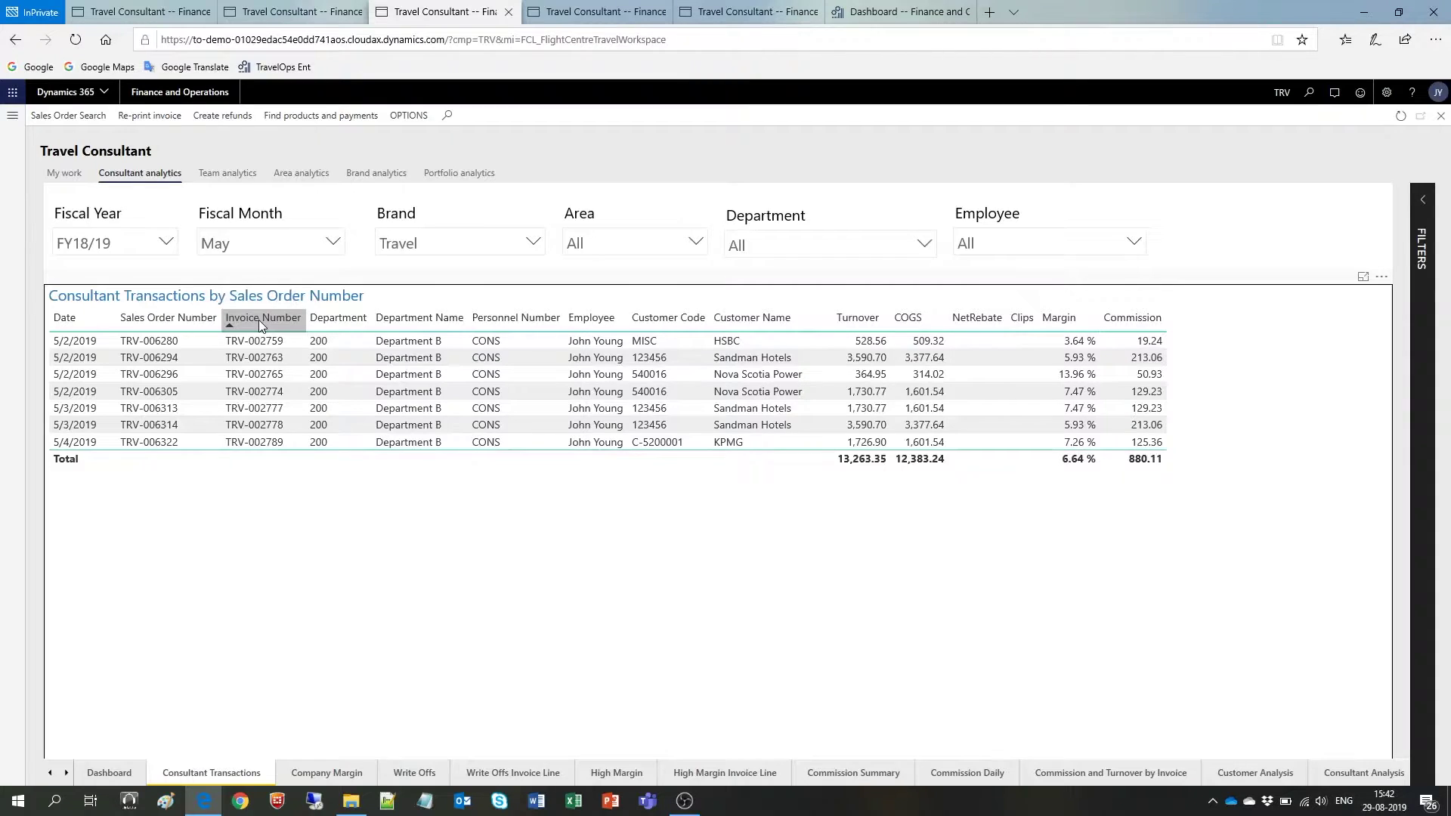
Step: Show the Company Margin page, check the Employee slicer without changing it, then switch to Brand analytics
left_click(326, 772)
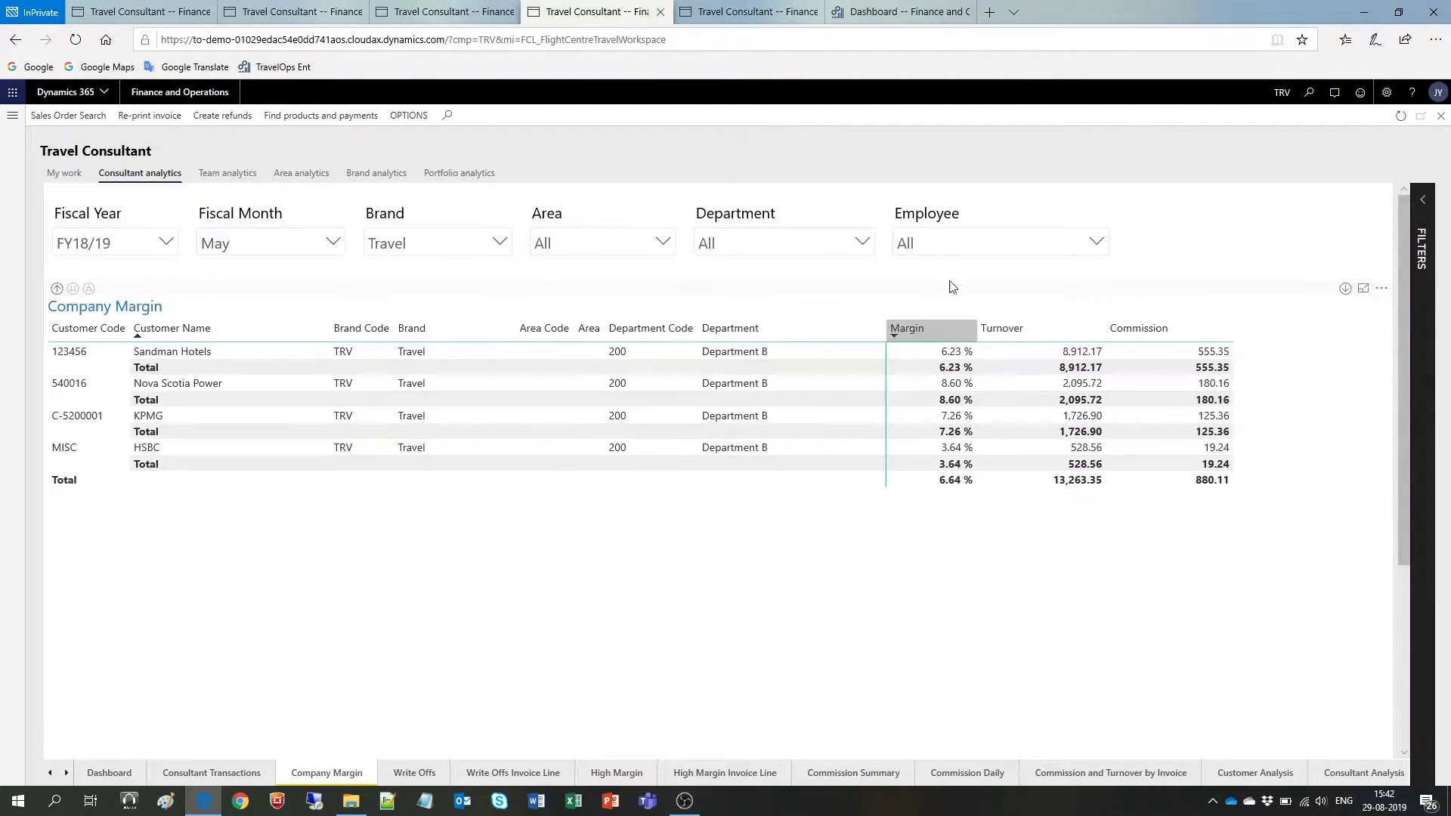
left_click(1096, 242)
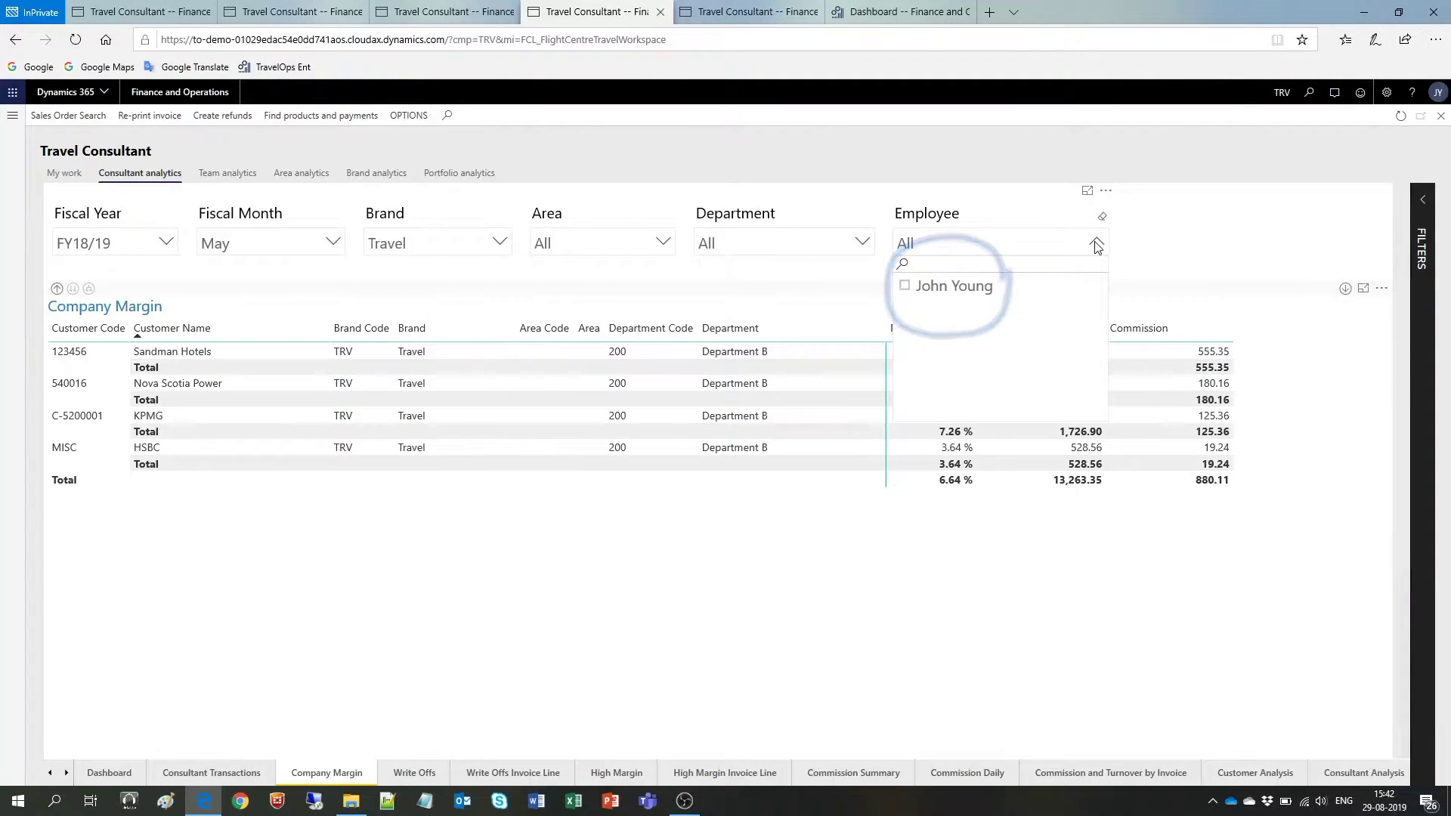
left_click(1096, 244)
left_click(378, 172)
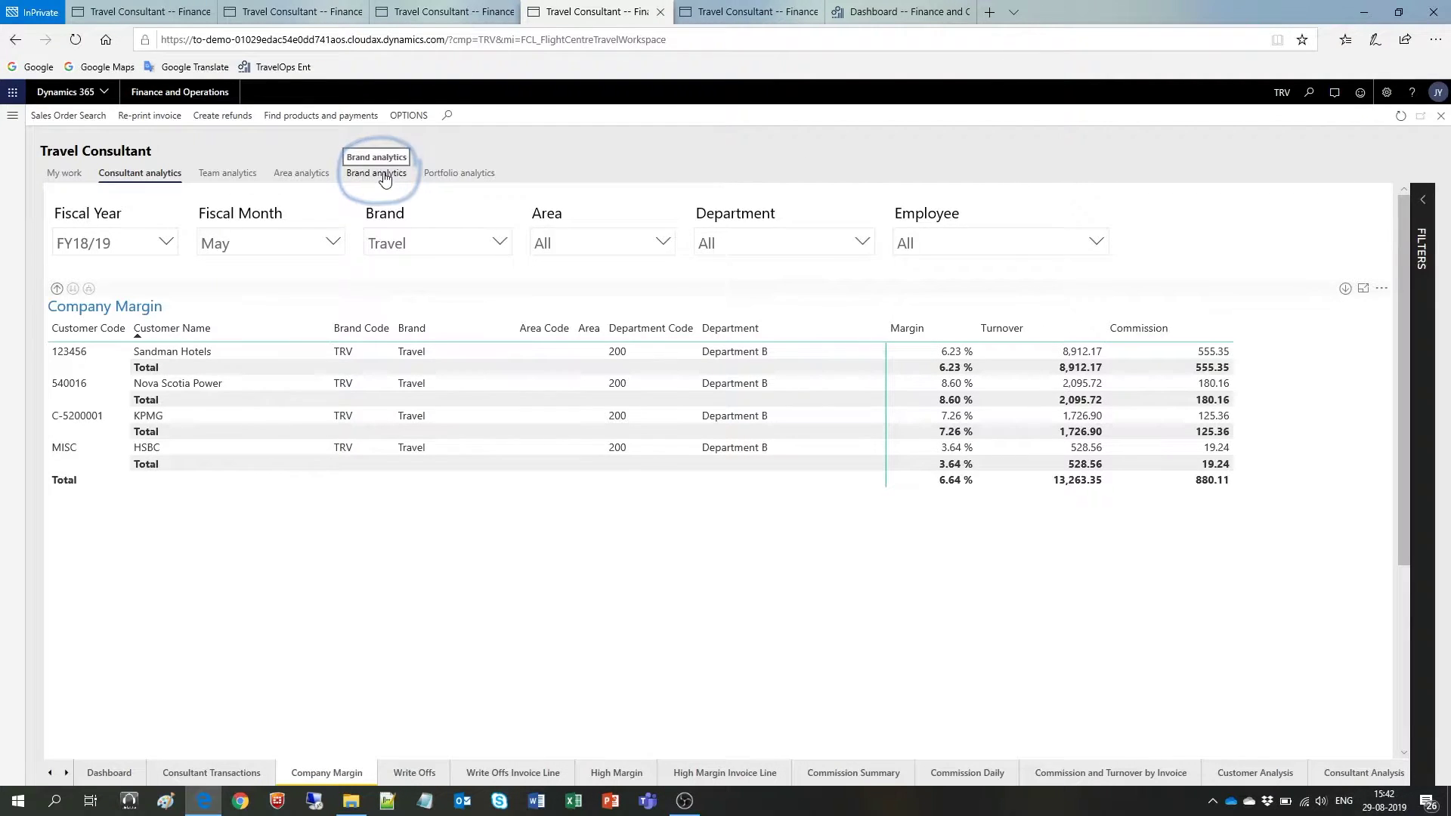
key("ctrl+Tab")
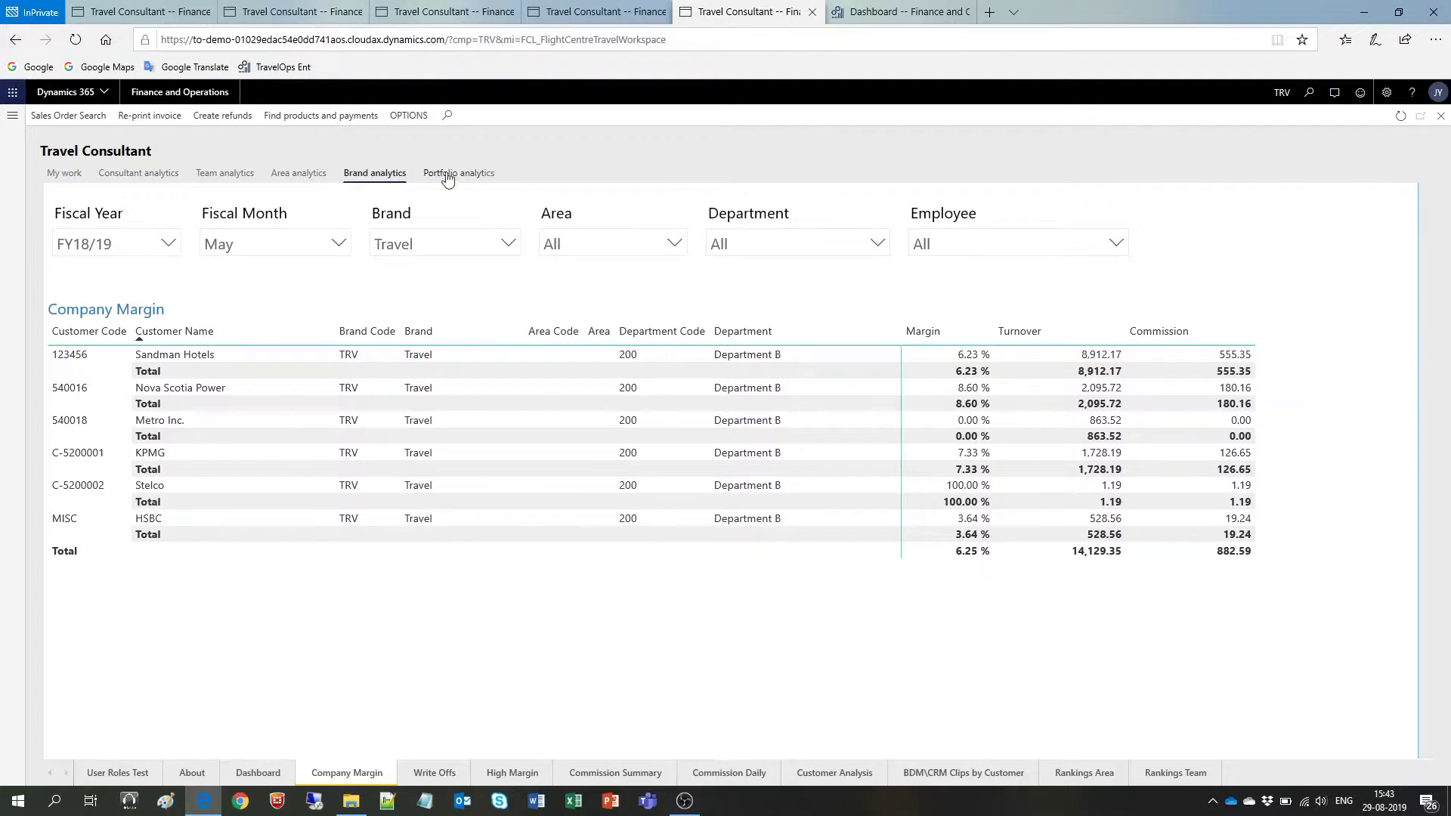
Step: Review the Employee slicer and the table's export and sort options without changing the six-customer Company Margin view
left_click(1117, 245)
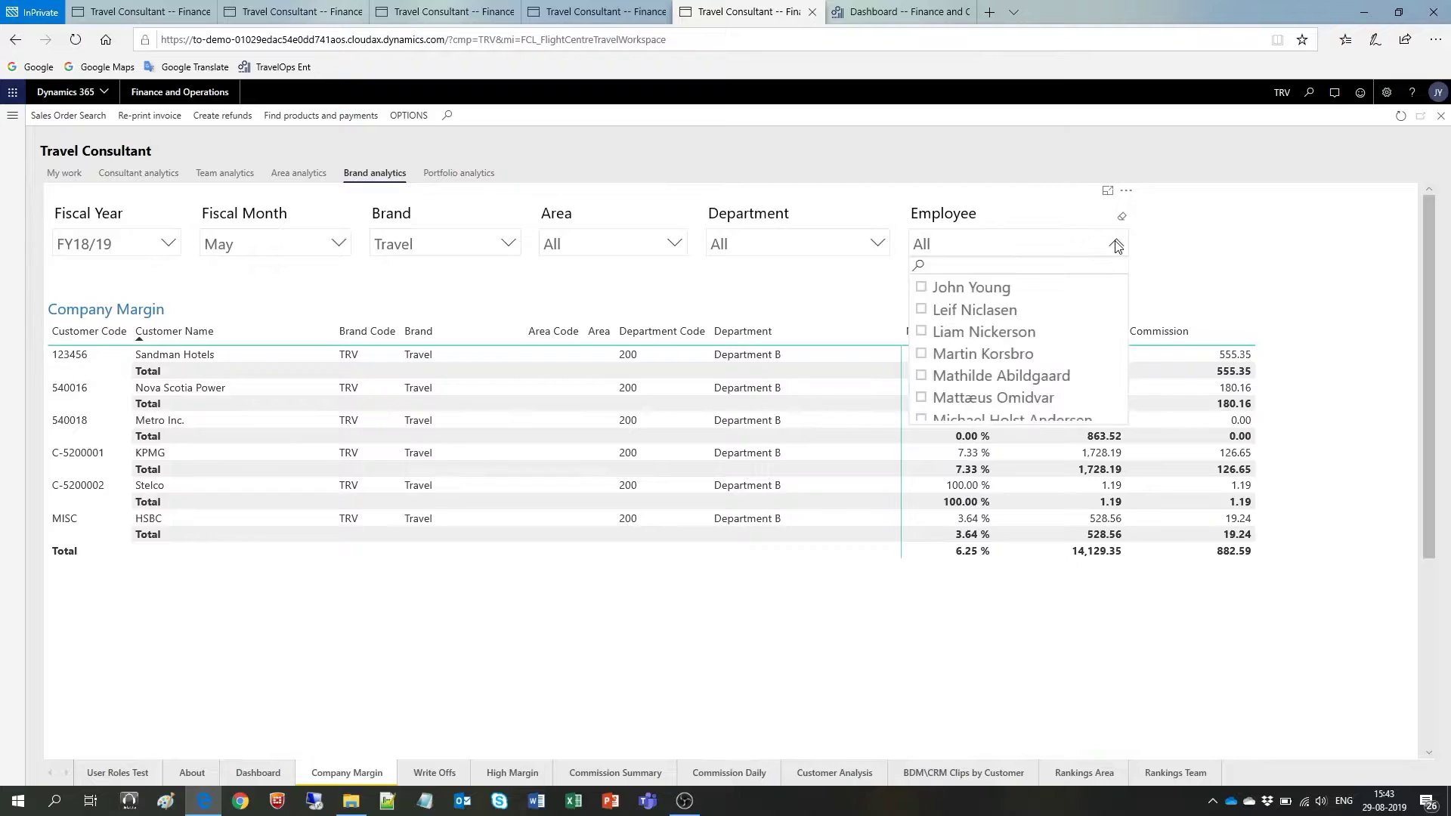
left_click(817, 291)
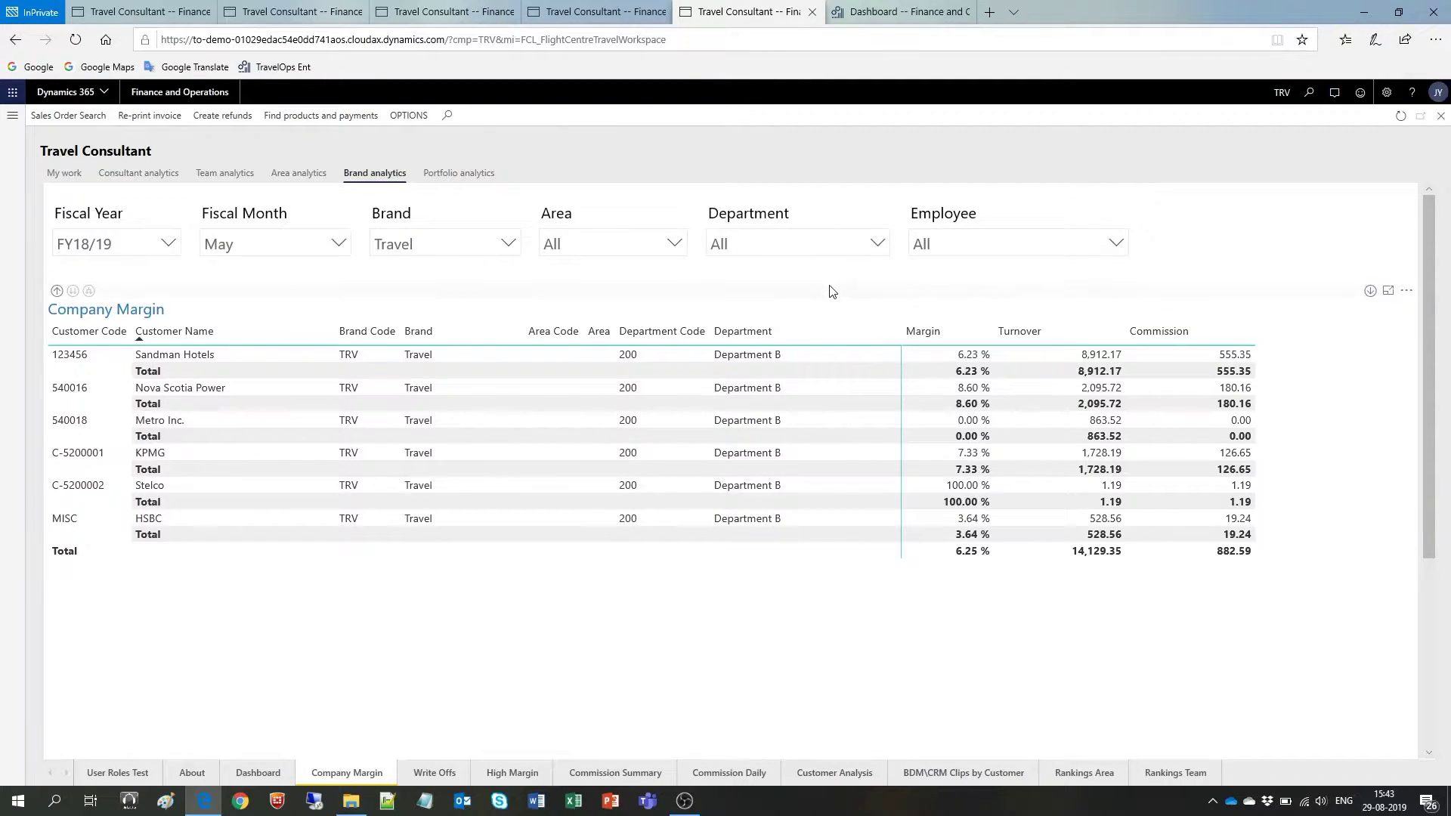
left_click(1405, 295)
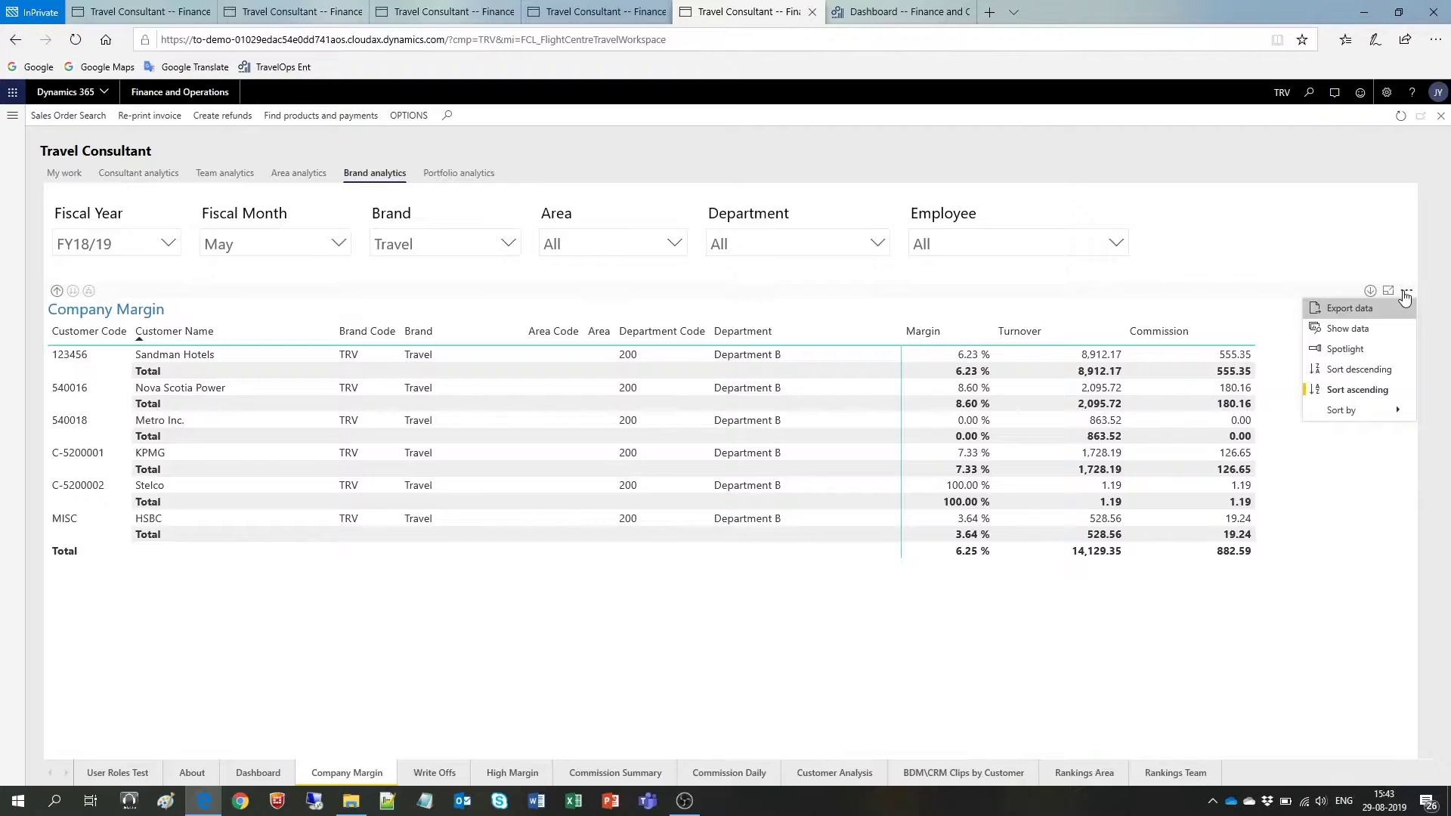
left_click(1383, 260)
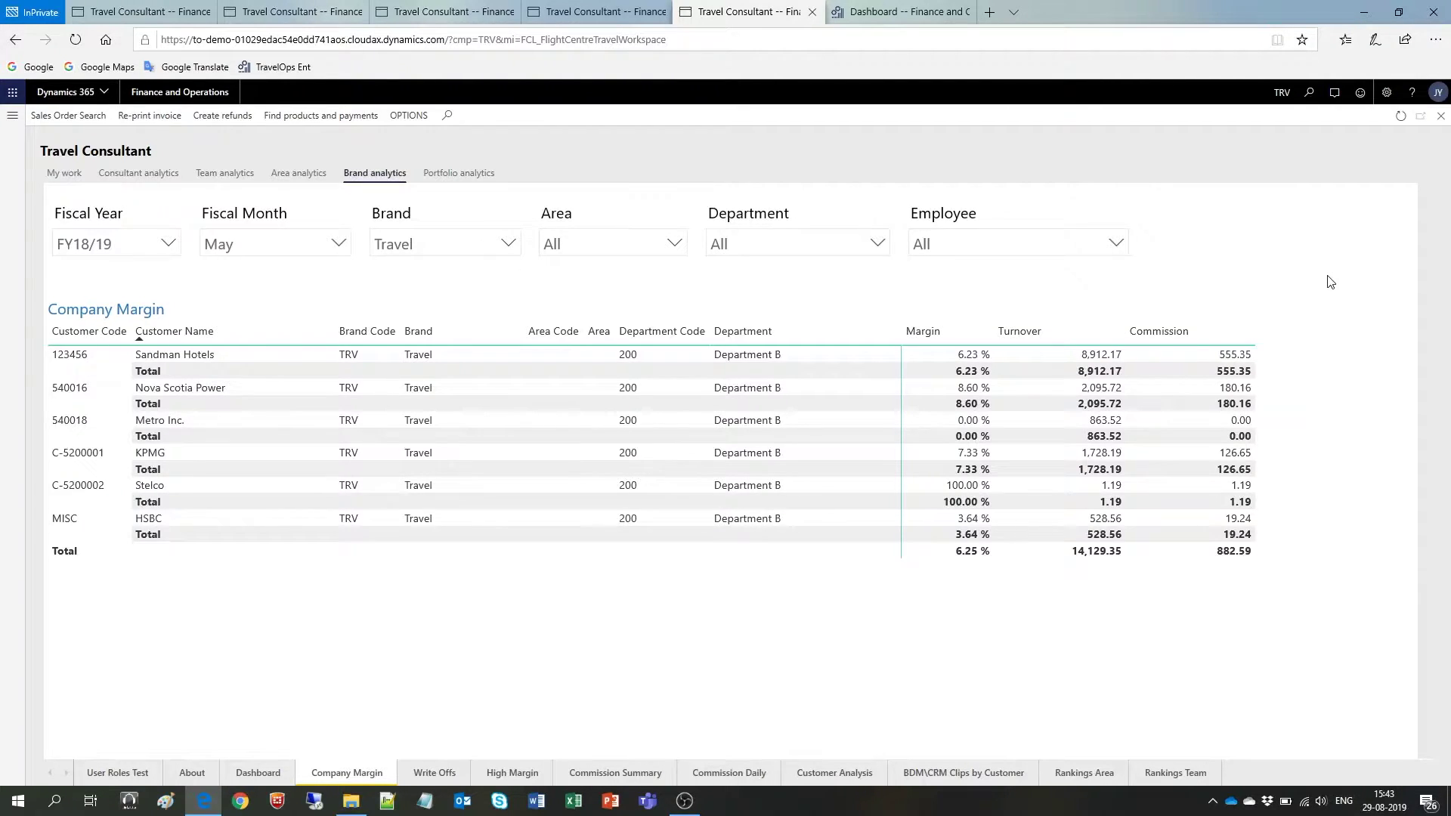
Step: Go back to the home dashboard with its six workspace tiles via Finance and Operations
left_click(161, 91)
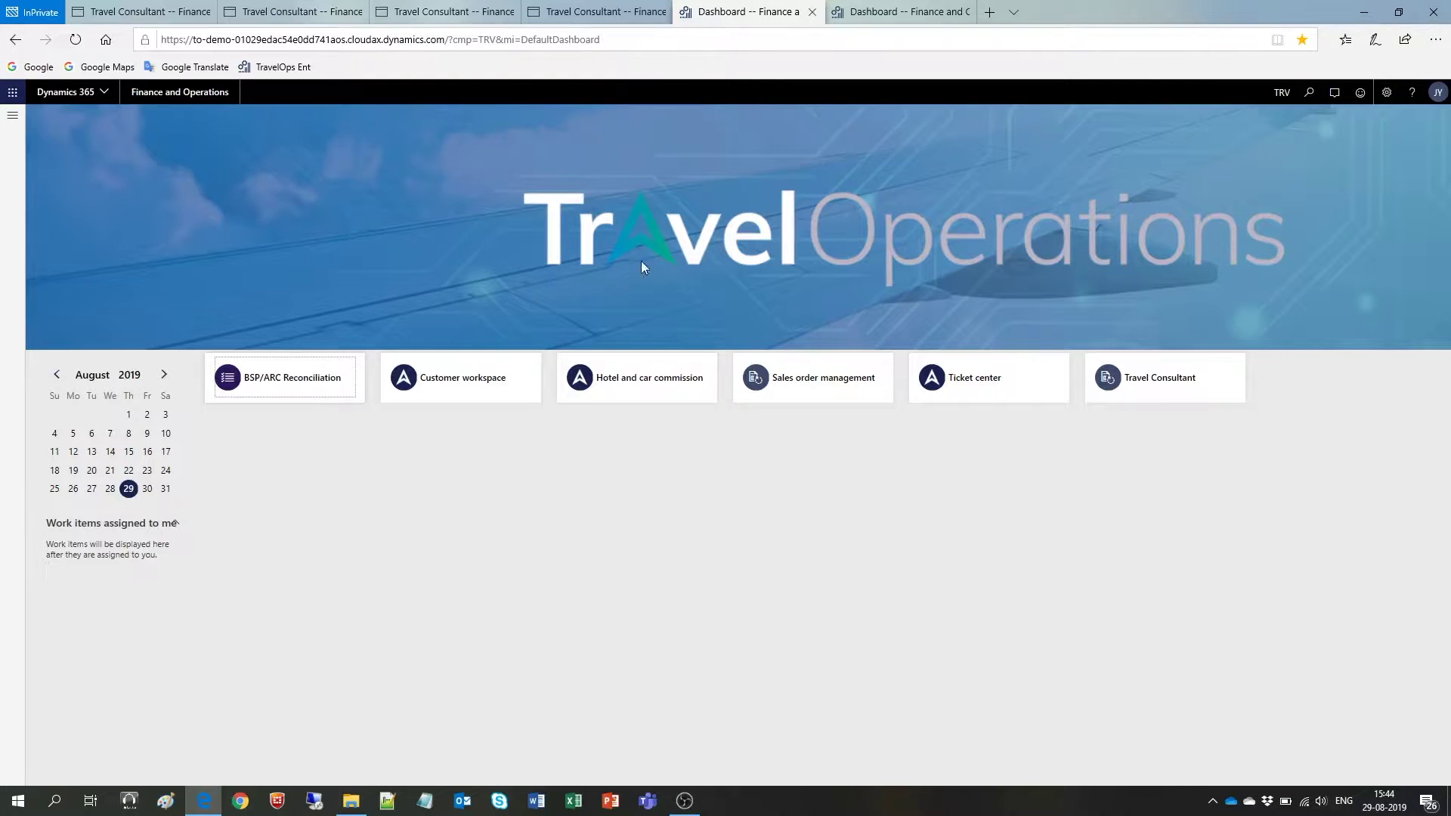
left_click(821, 387)
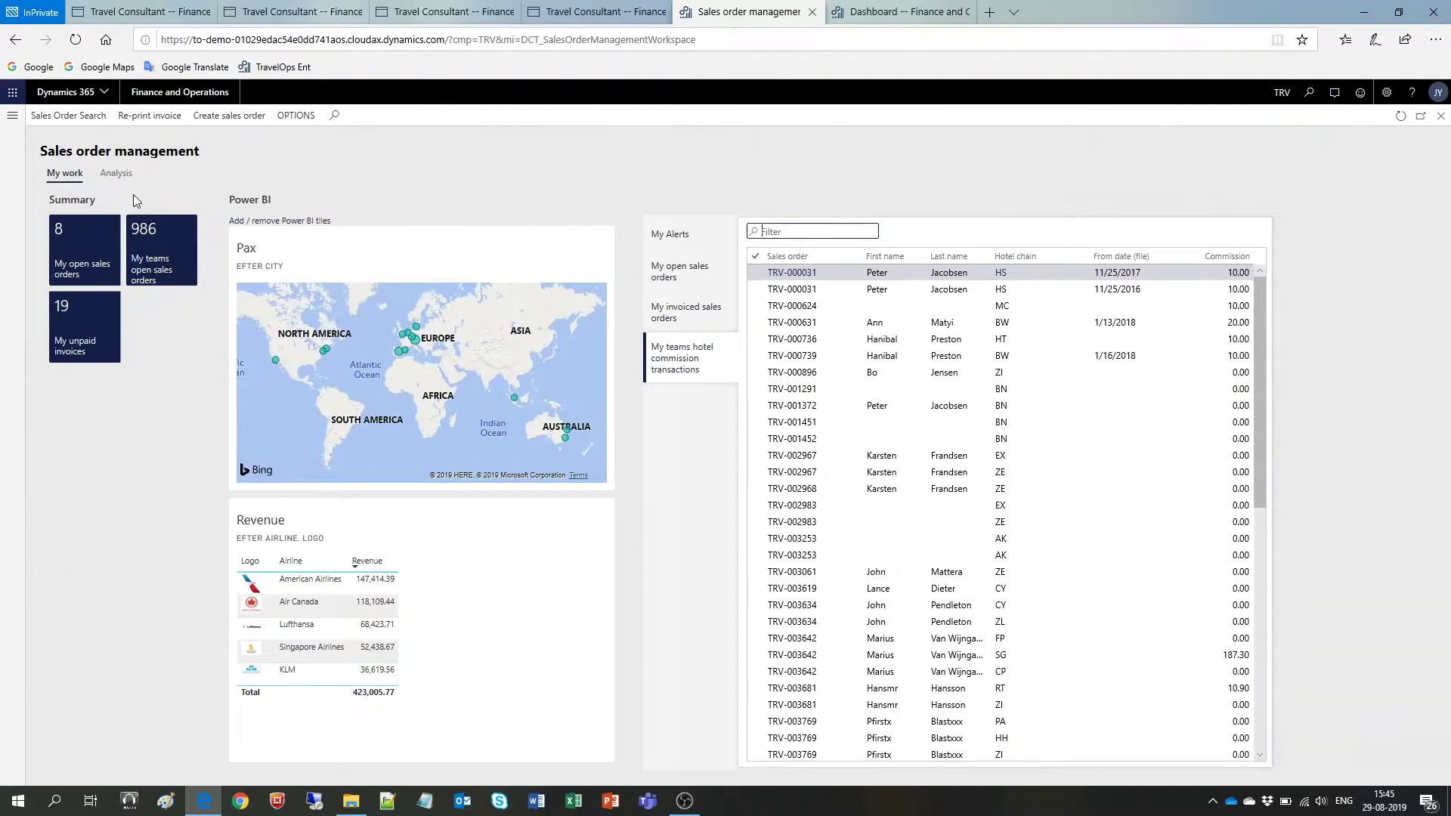
left_click(114, 174)
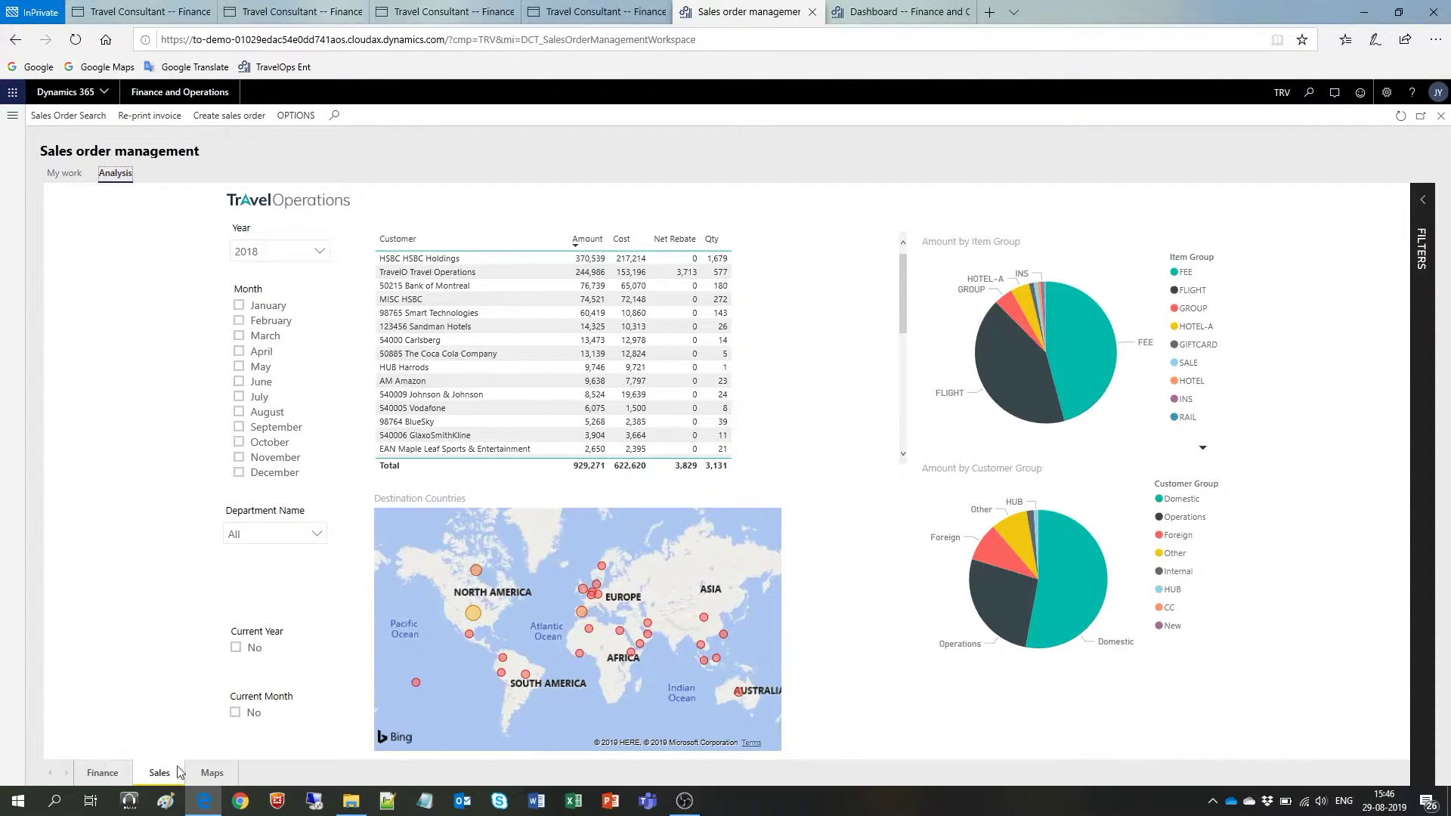
left_click(223, 774)
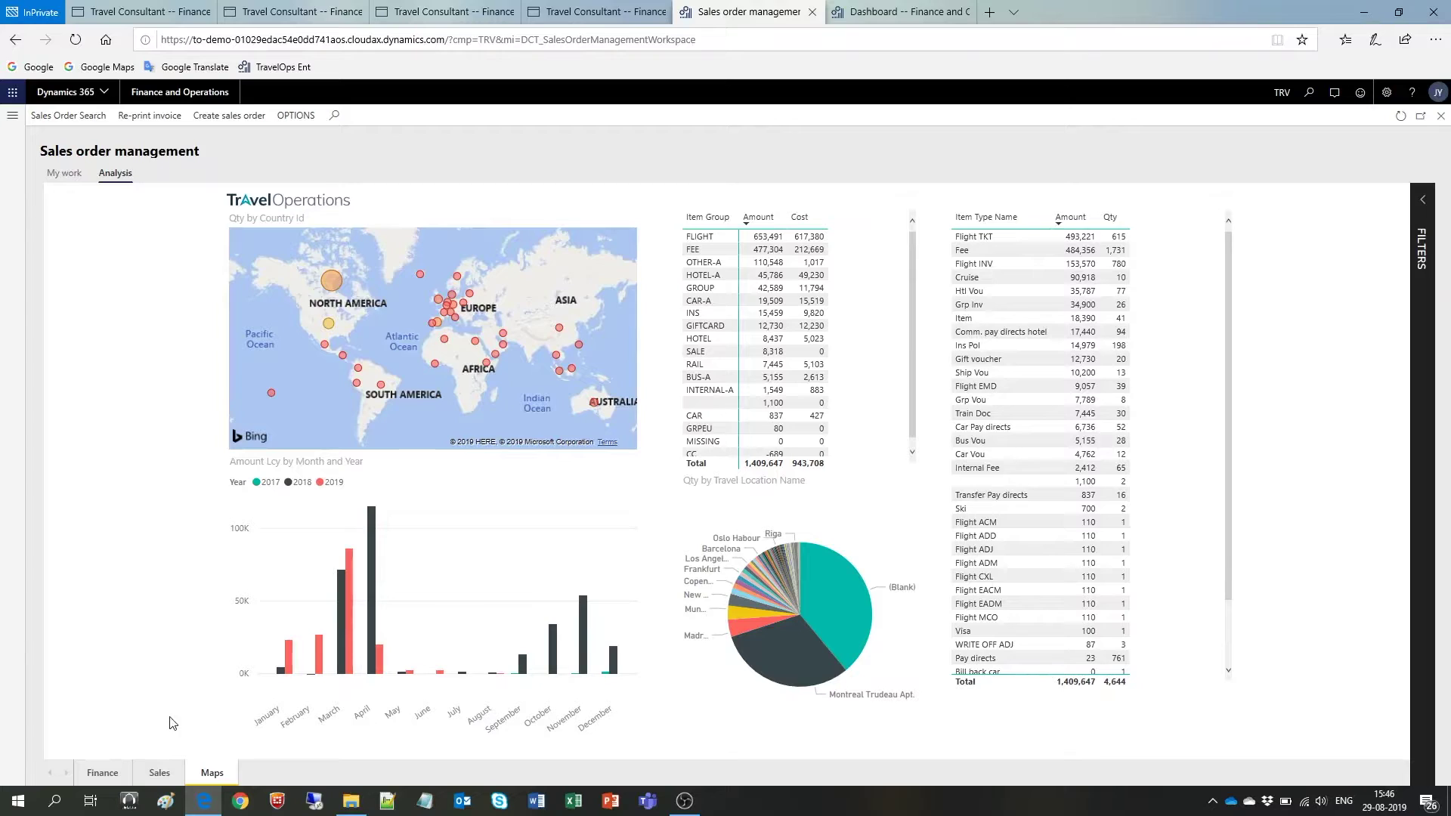
left_click(103, 773)
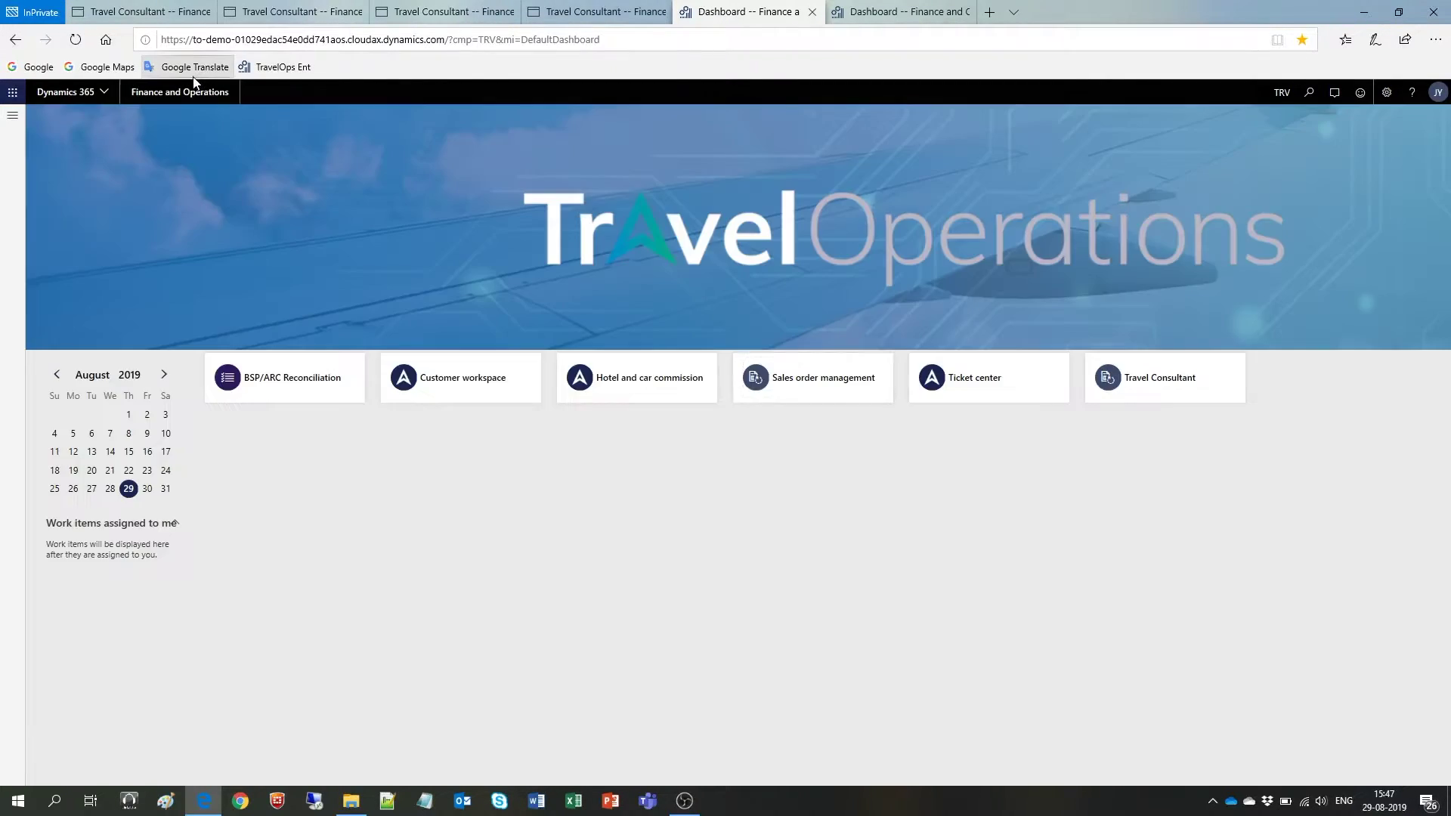
left_click(795, 380)
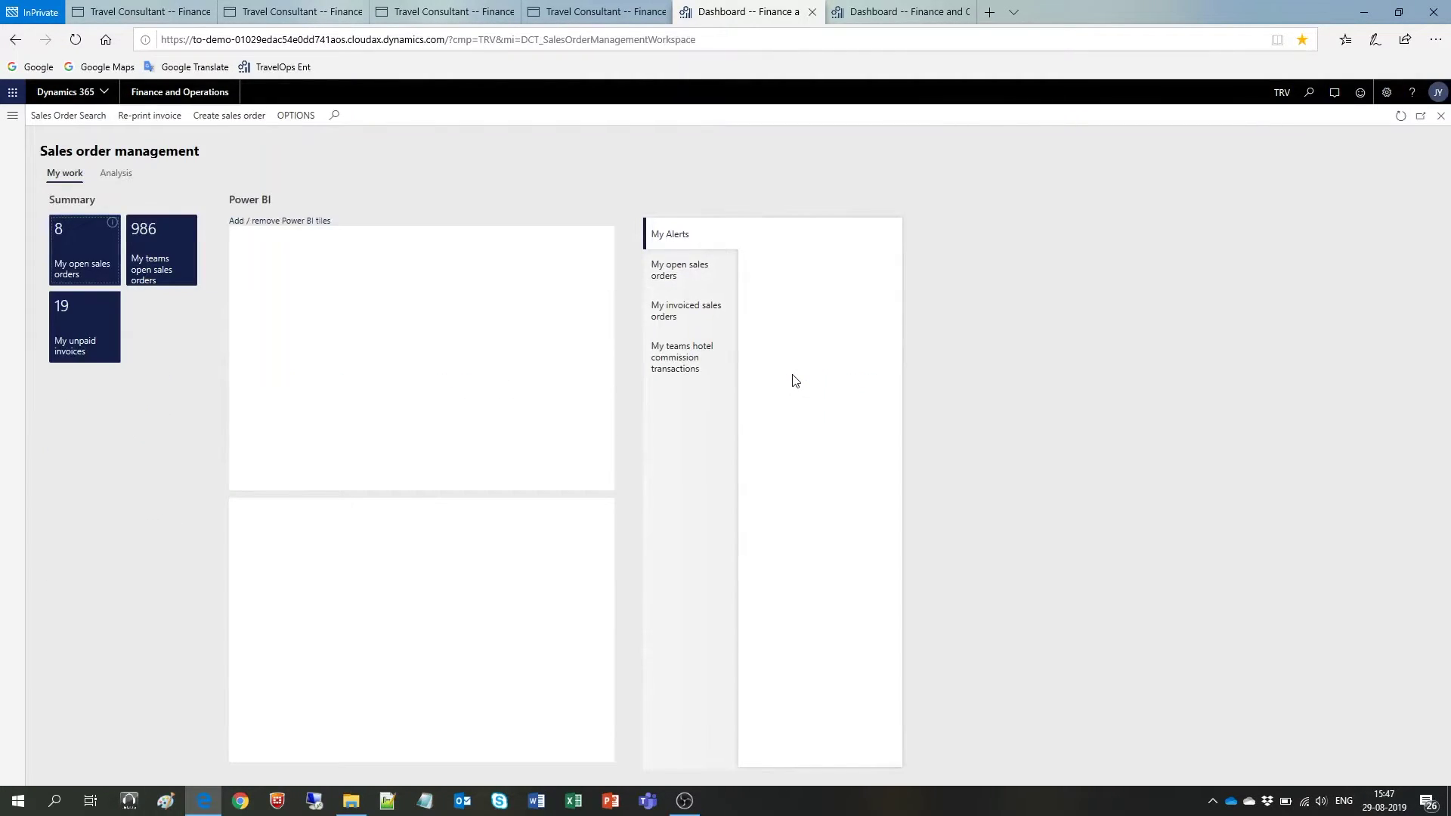
Step: Show the My teams hotel commission transactions list in Sales order management
left_click(692, 364)
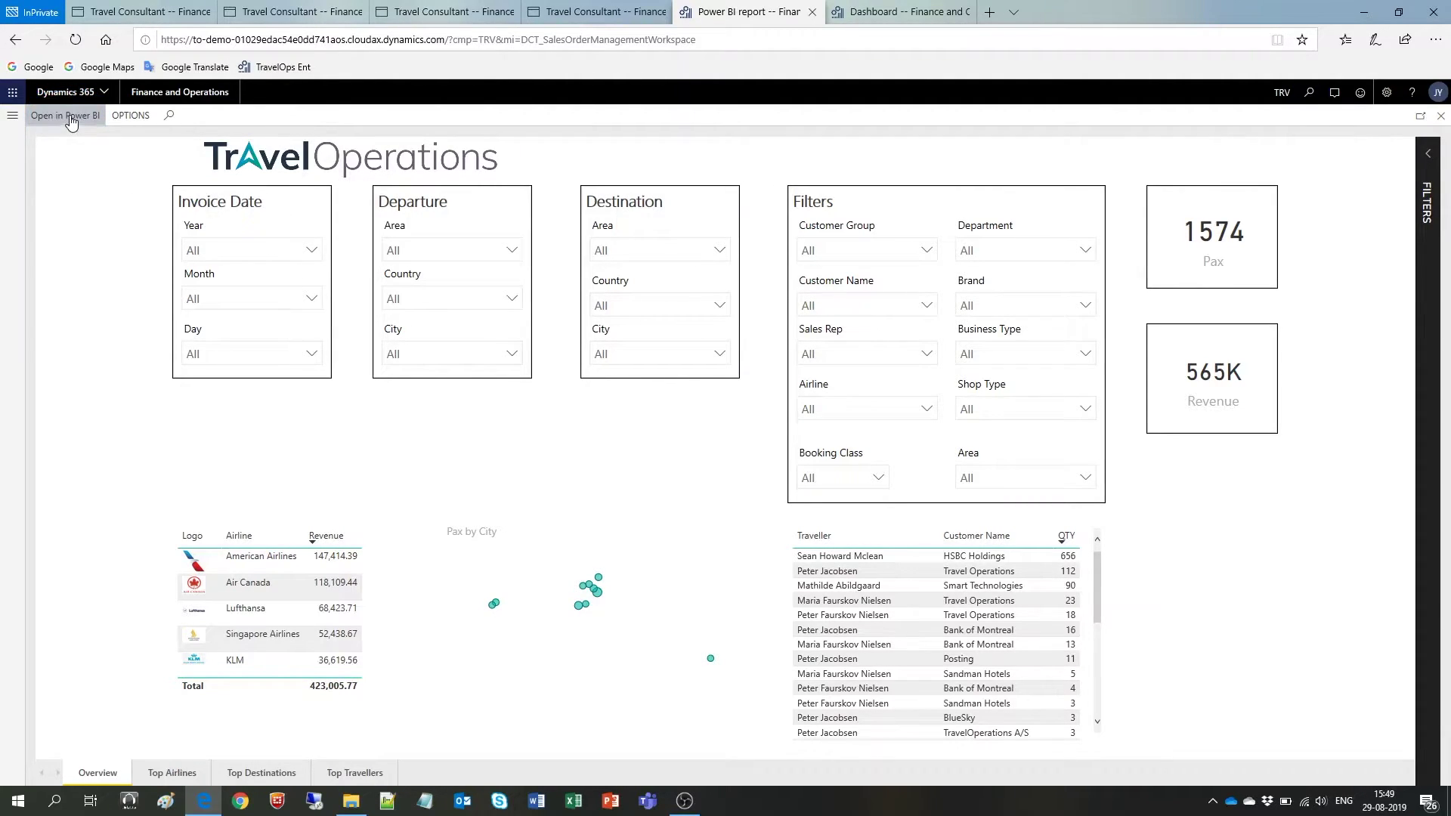
Step: Open Travel Operations Reports v3 in the Power BI service and start editing it
left_click(75, 114)
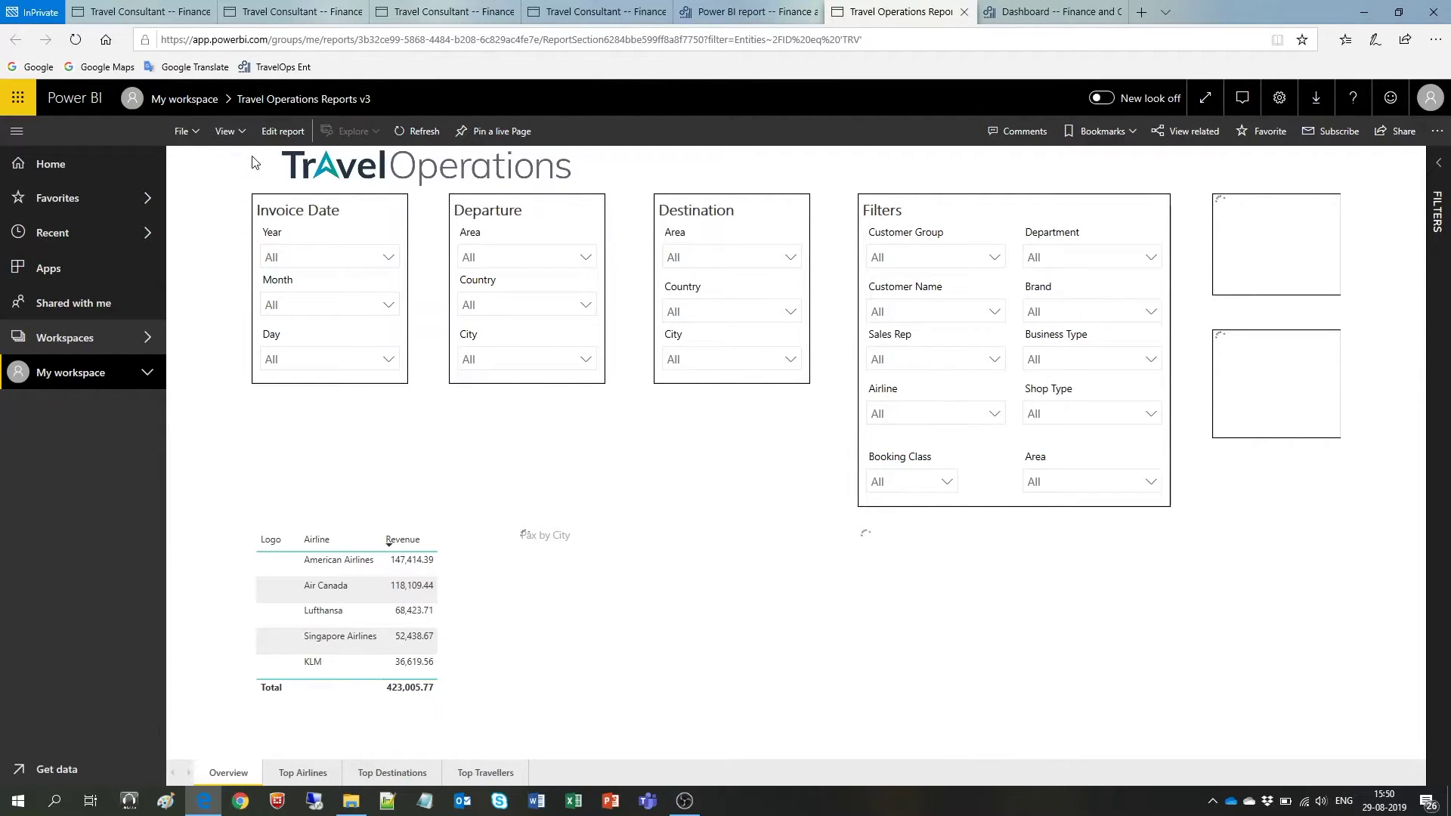
left_click(283, 131)
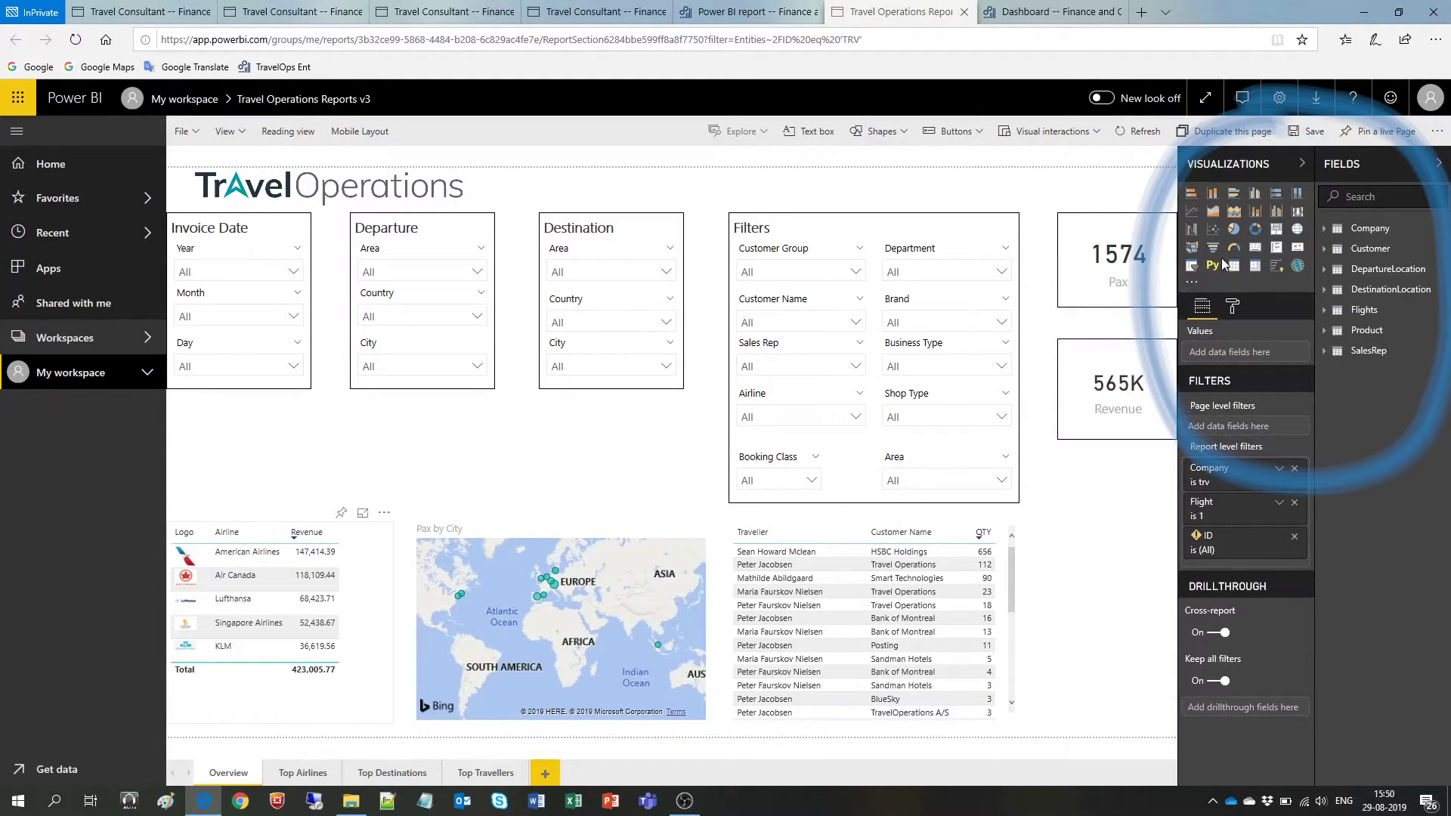
Step: Change the Overview airline revenue table into a pie chart of Revenue by Logo and Airline
left_click(1234, 229)
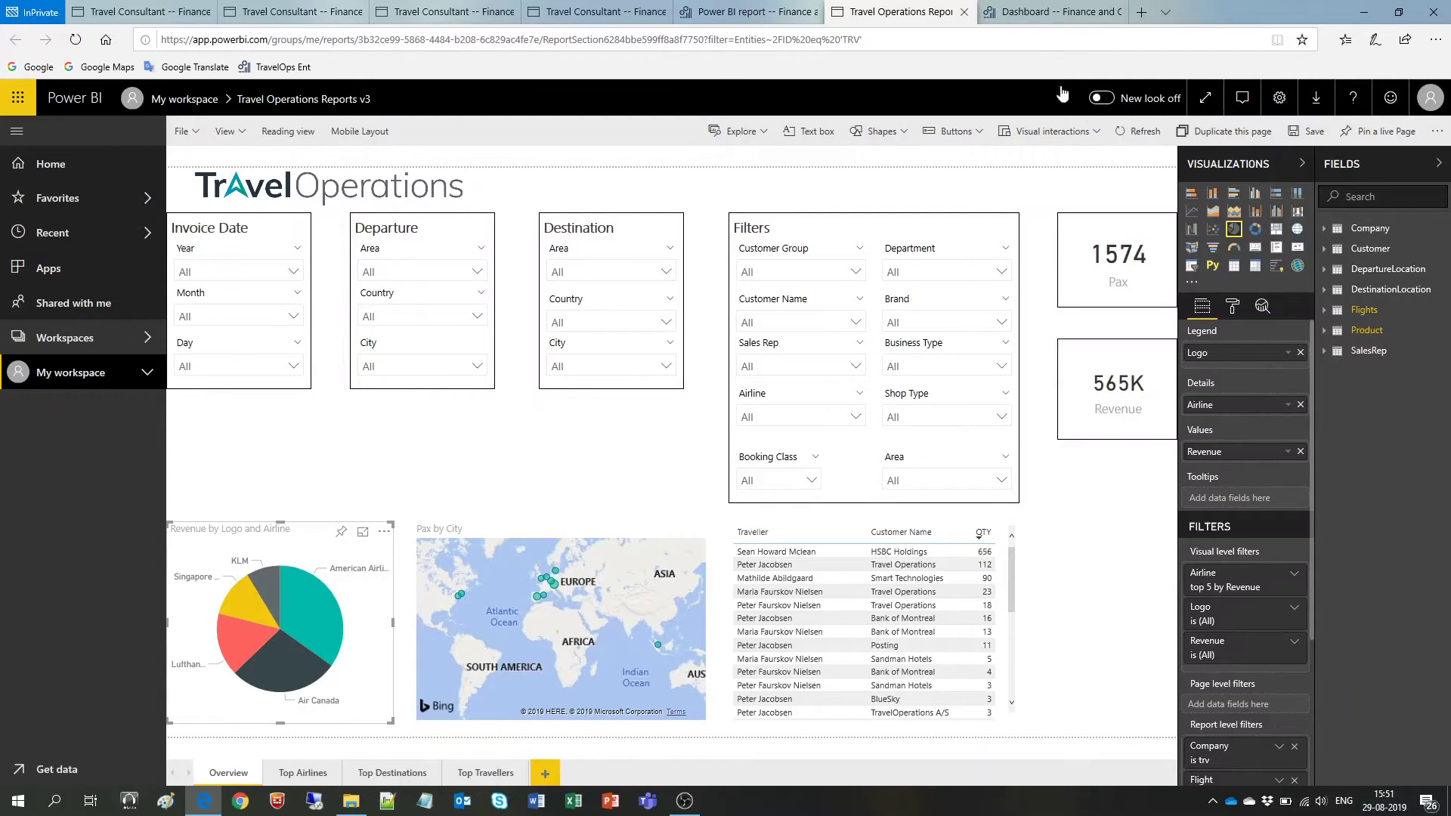
Step: Close the Power BI tab without saving, then filter the embedded report to Department 100
left_click(964, 12)
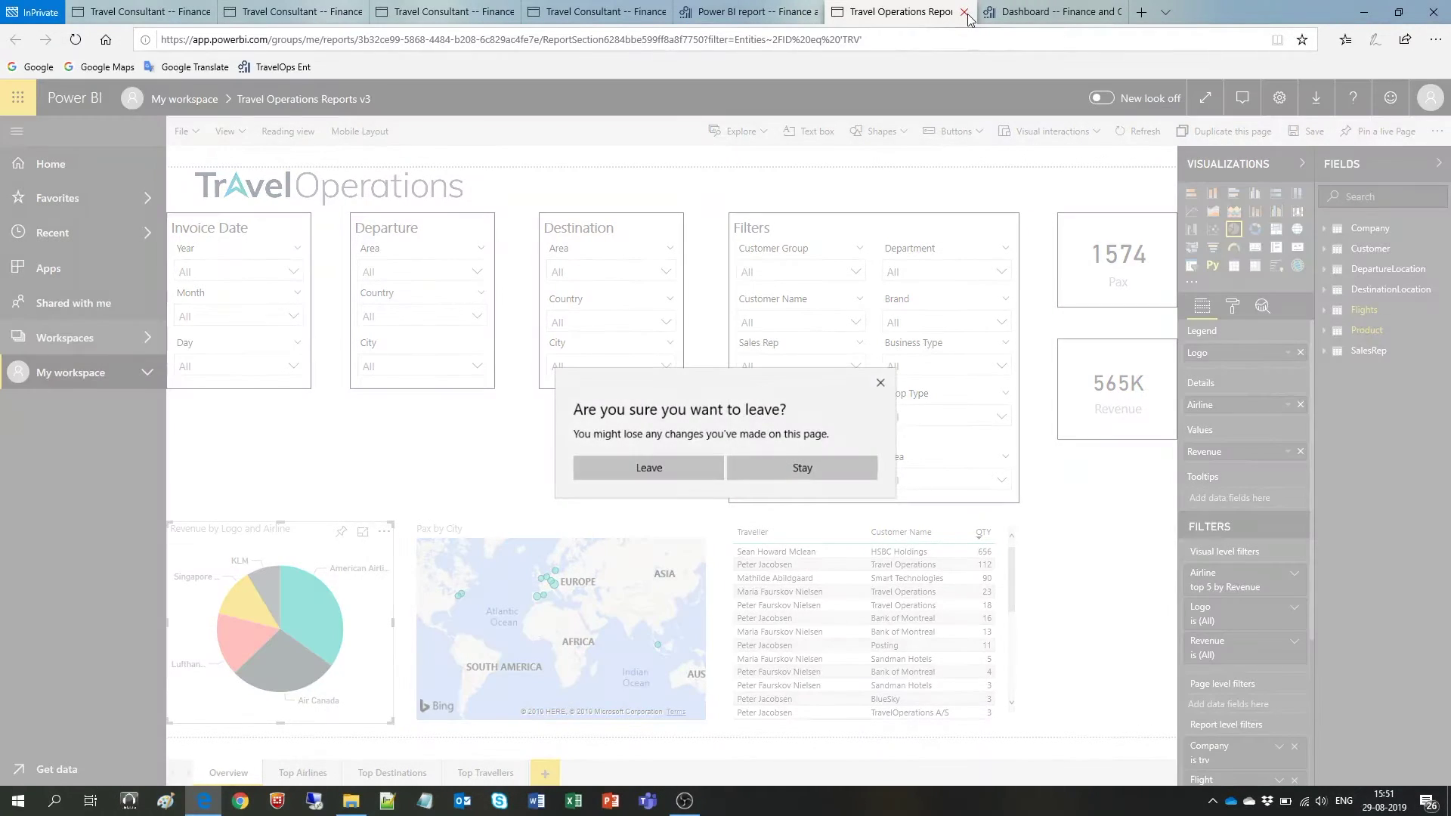
left_click(668, 464)
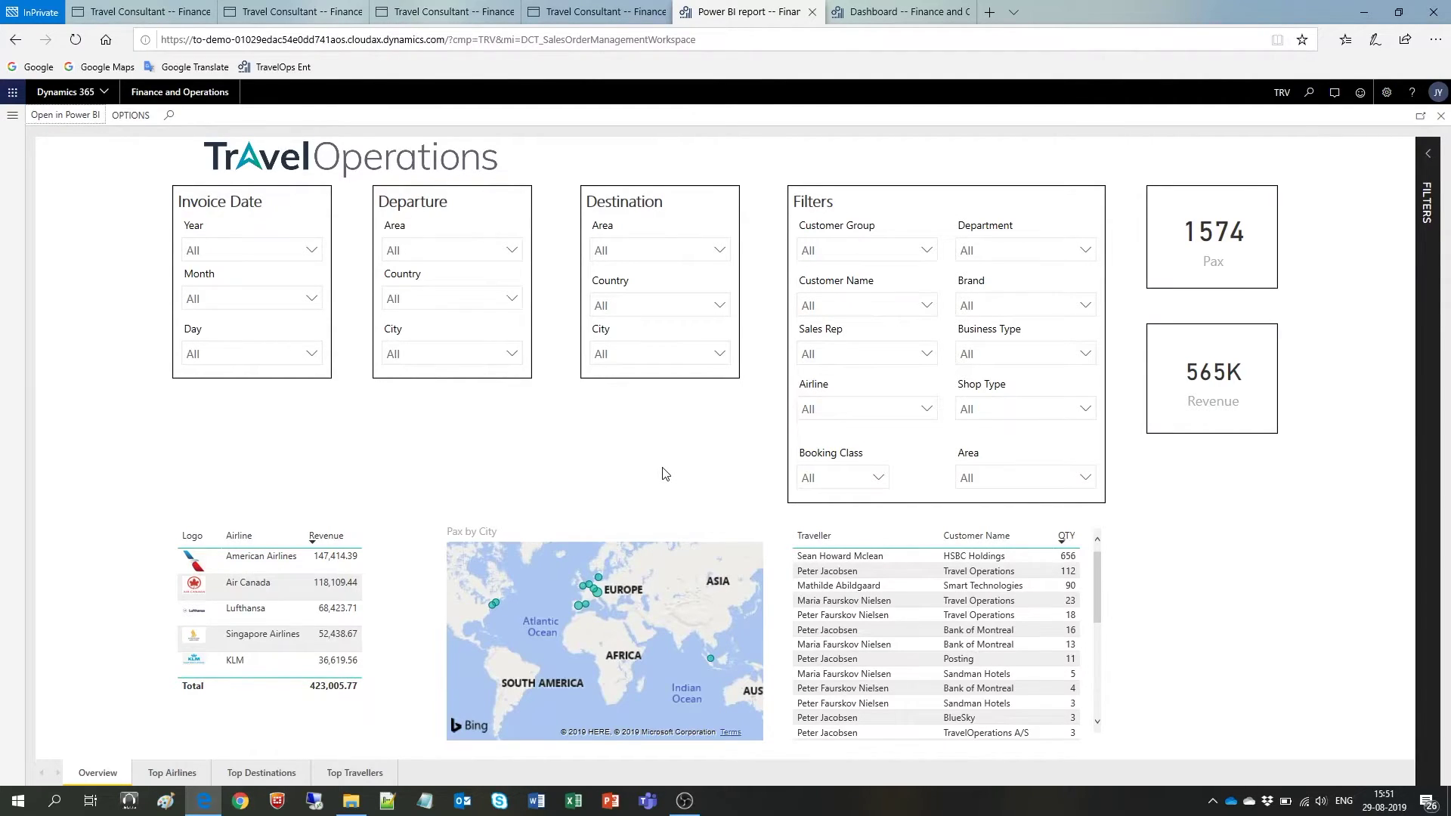
left_click(1087, 252)
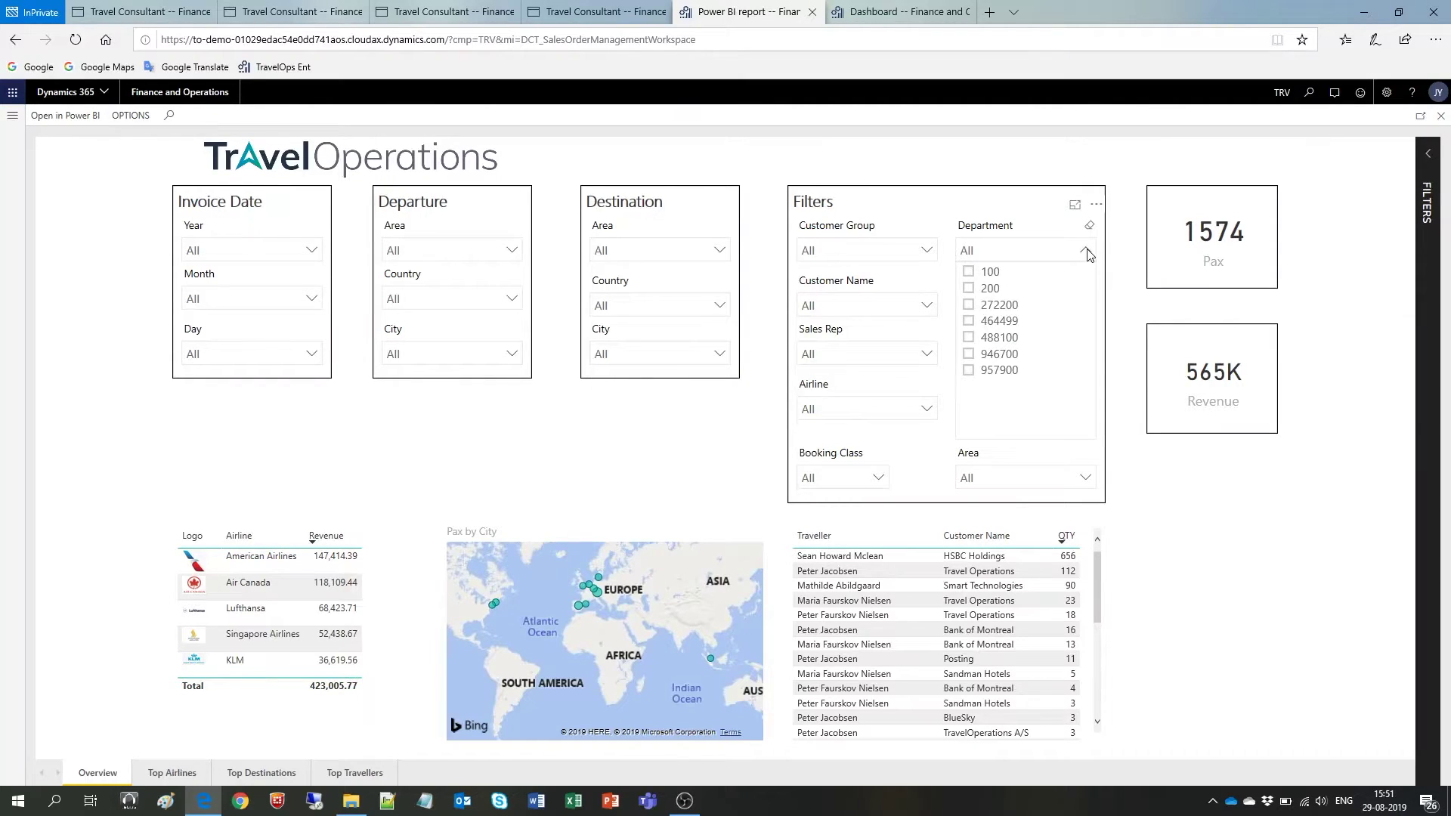
left_click(968, 273)
left_click(689, 428)
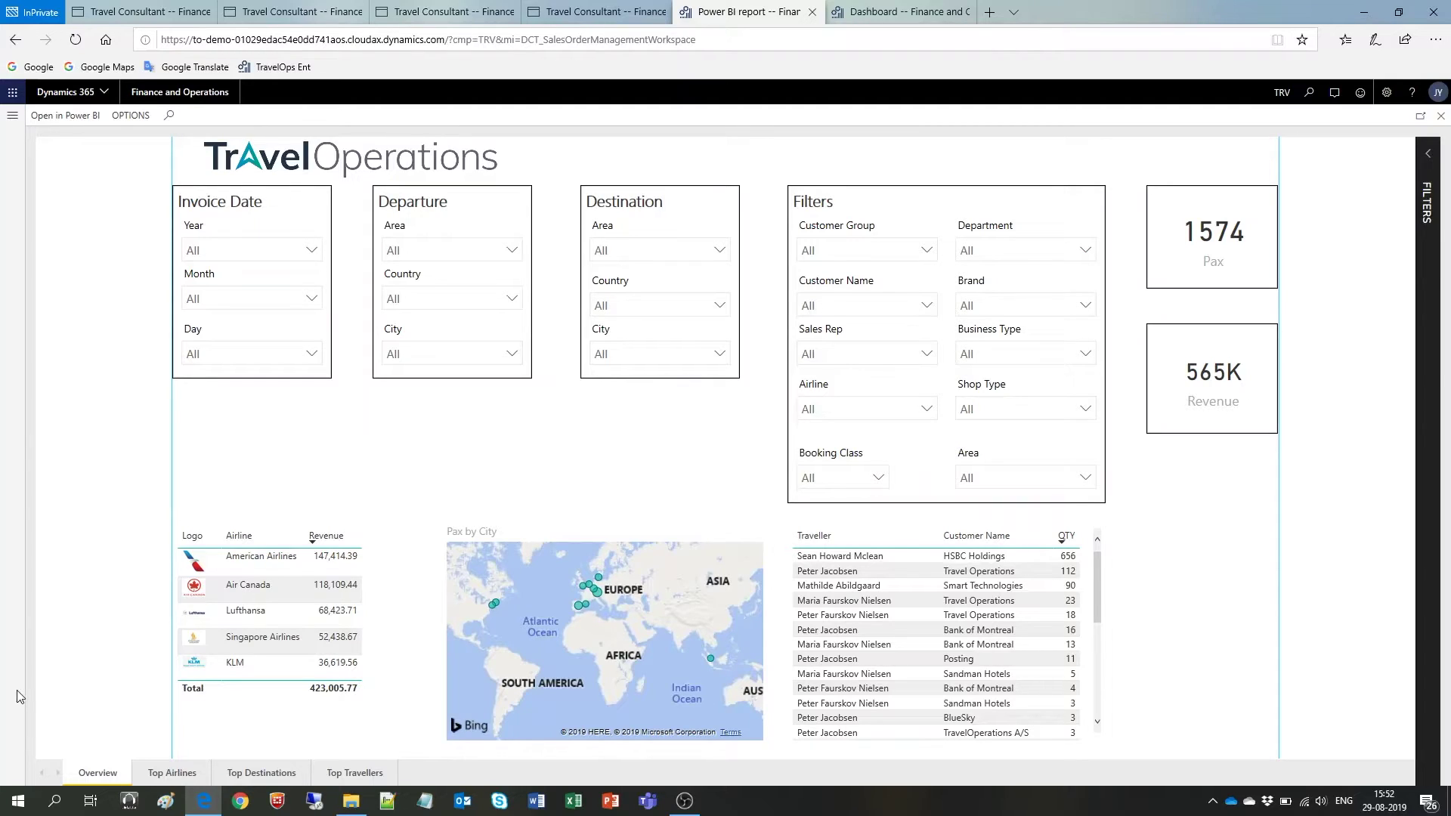
Step: View the Top Airlines, Top Destinations and Top Travellers report pages in turn
left_click(172, 774)
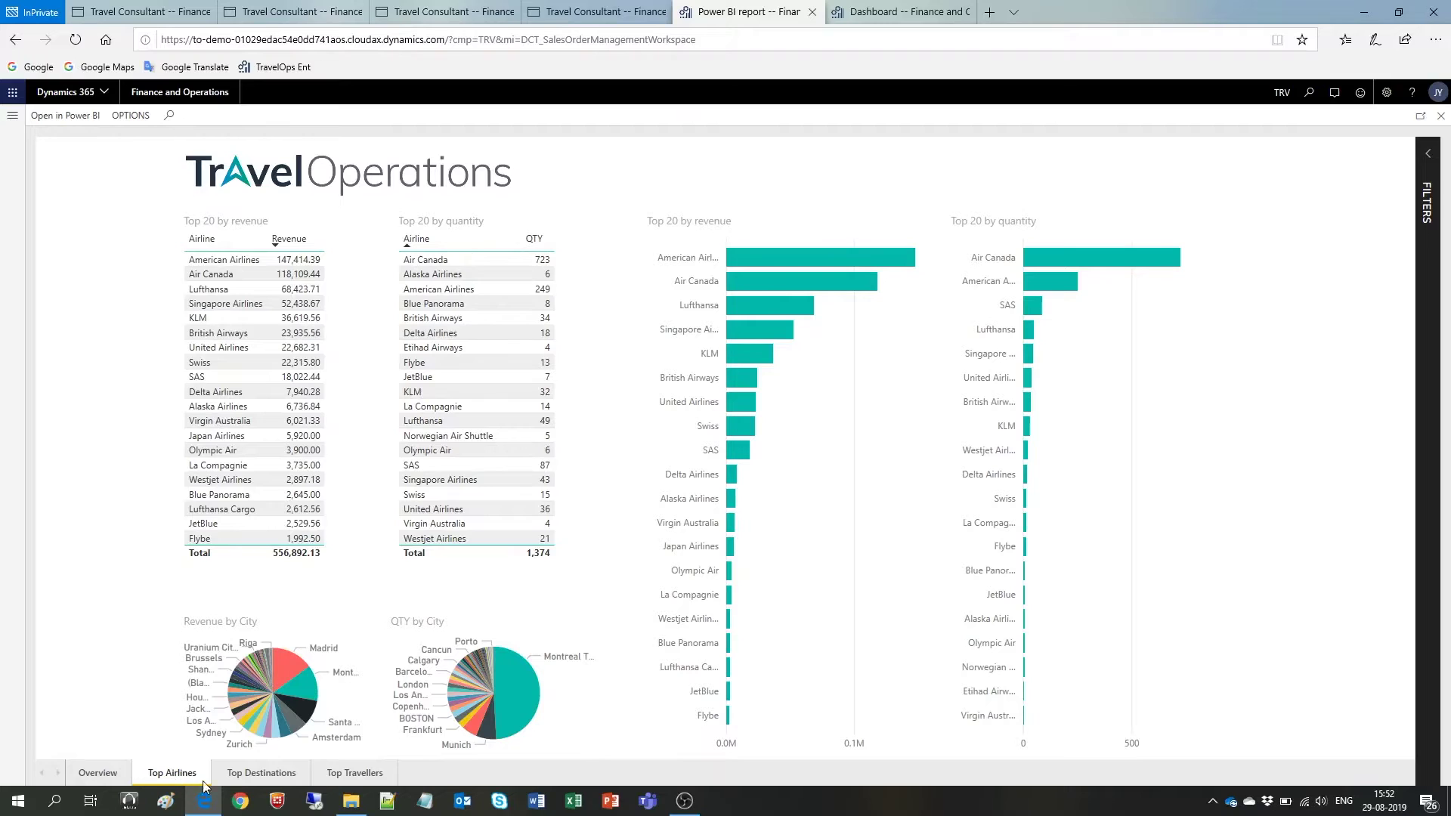
left_click(263, 776)
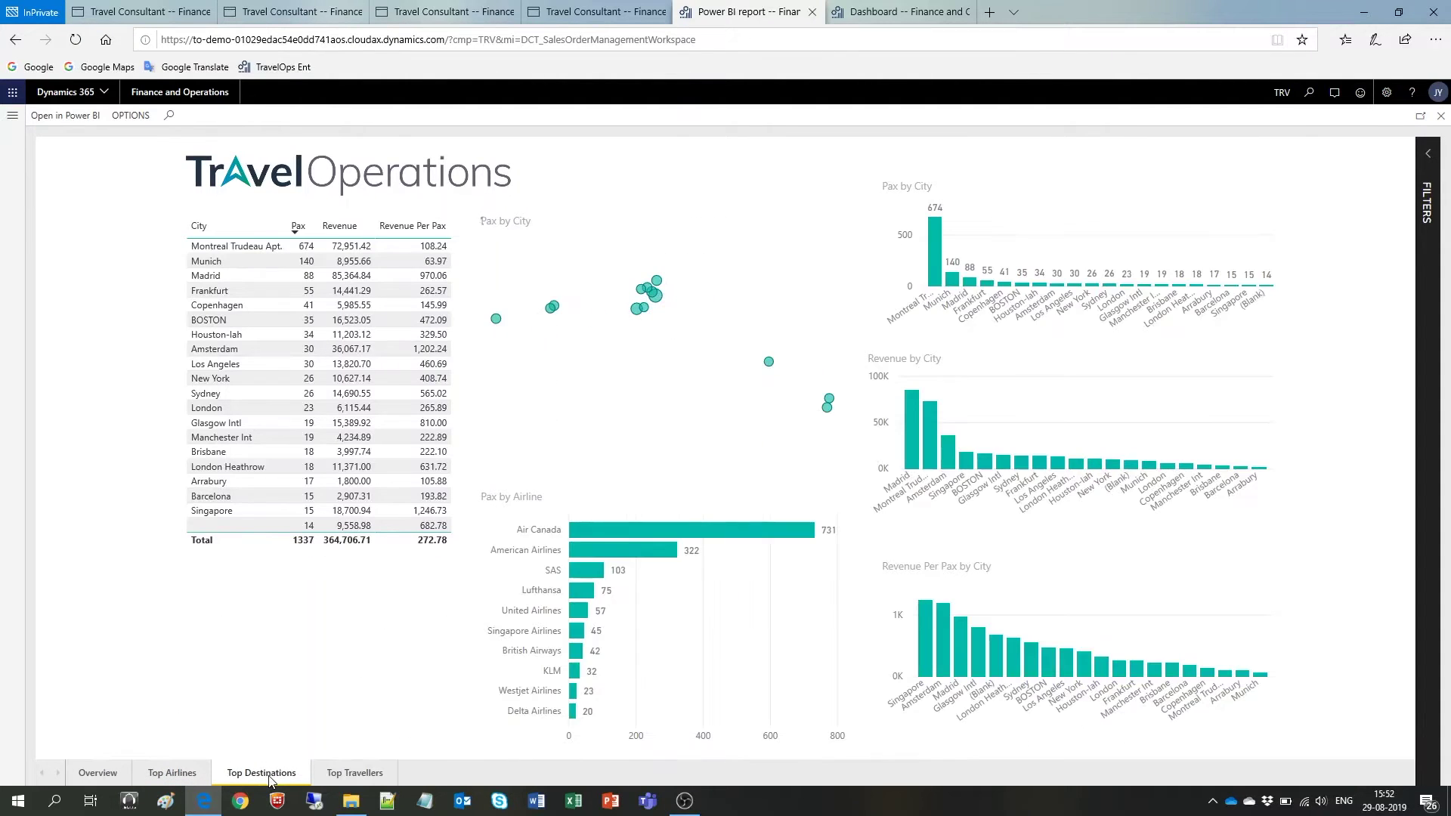
left_click(369, 773)
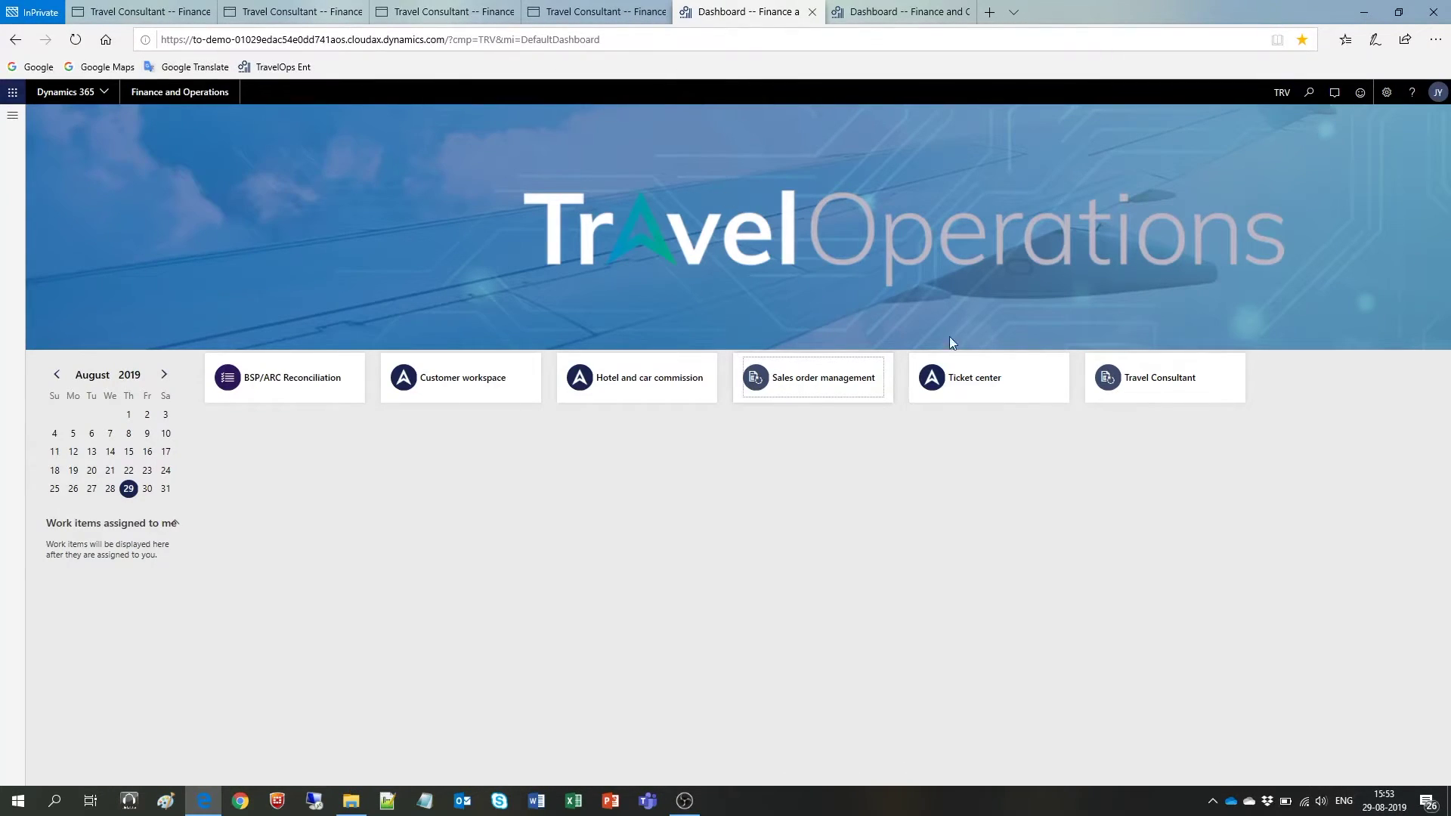
Step: Open Travel Consultant's My open sales orders list, then expand the travellers tile into the full Disaster Report
left_click(1164, 384)
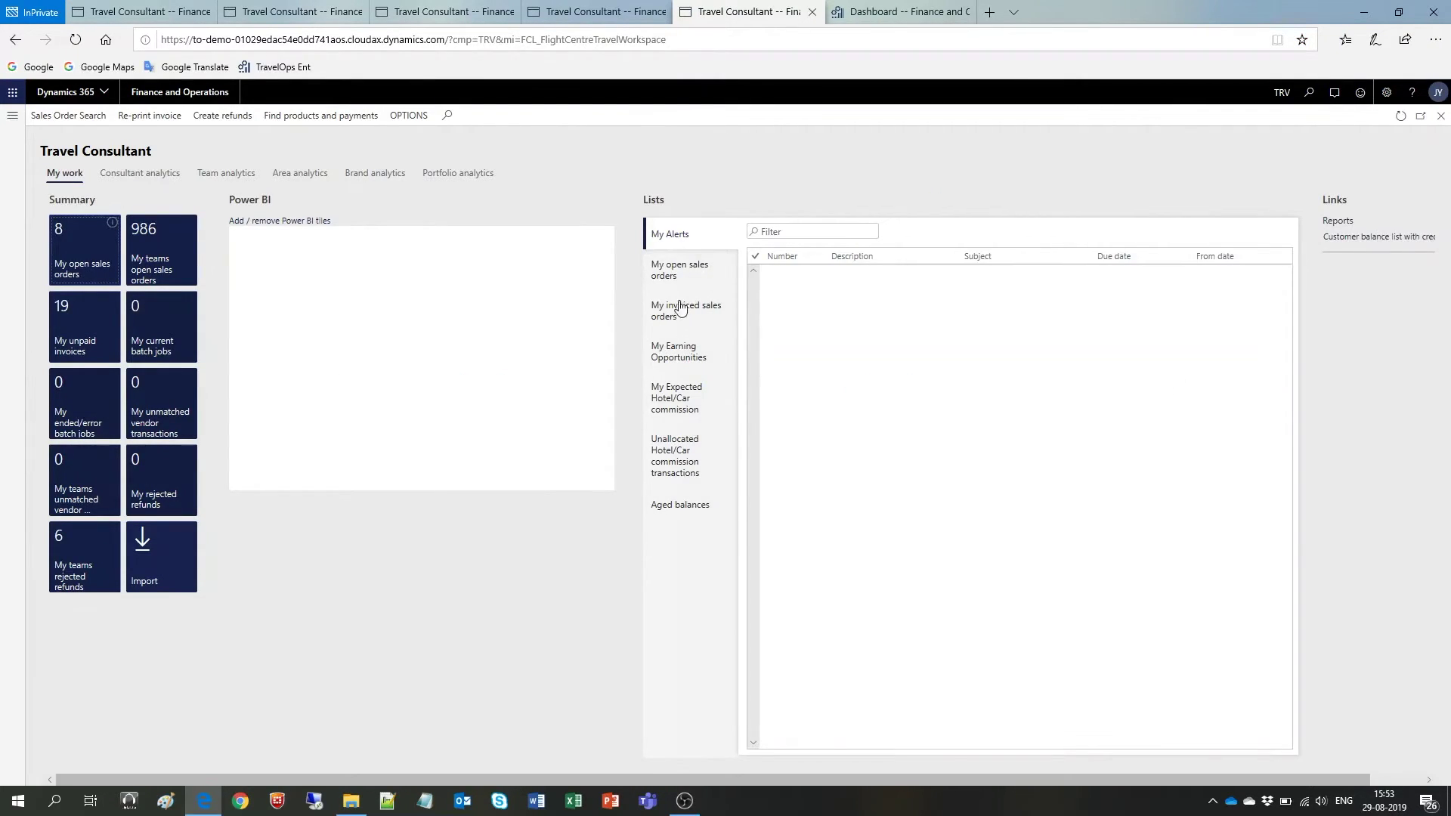
left_click(669, 278)
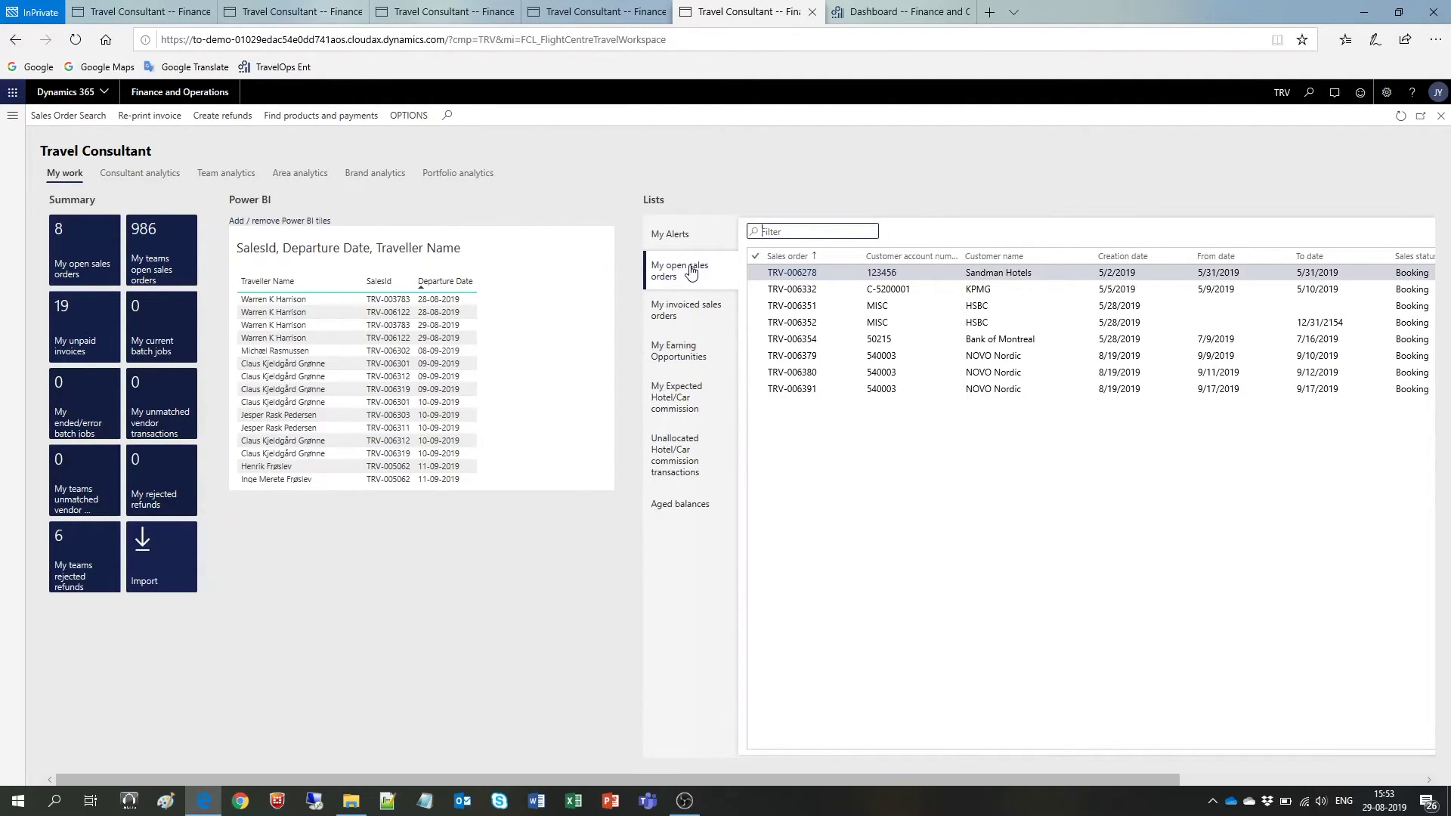
left_click(435, 366)
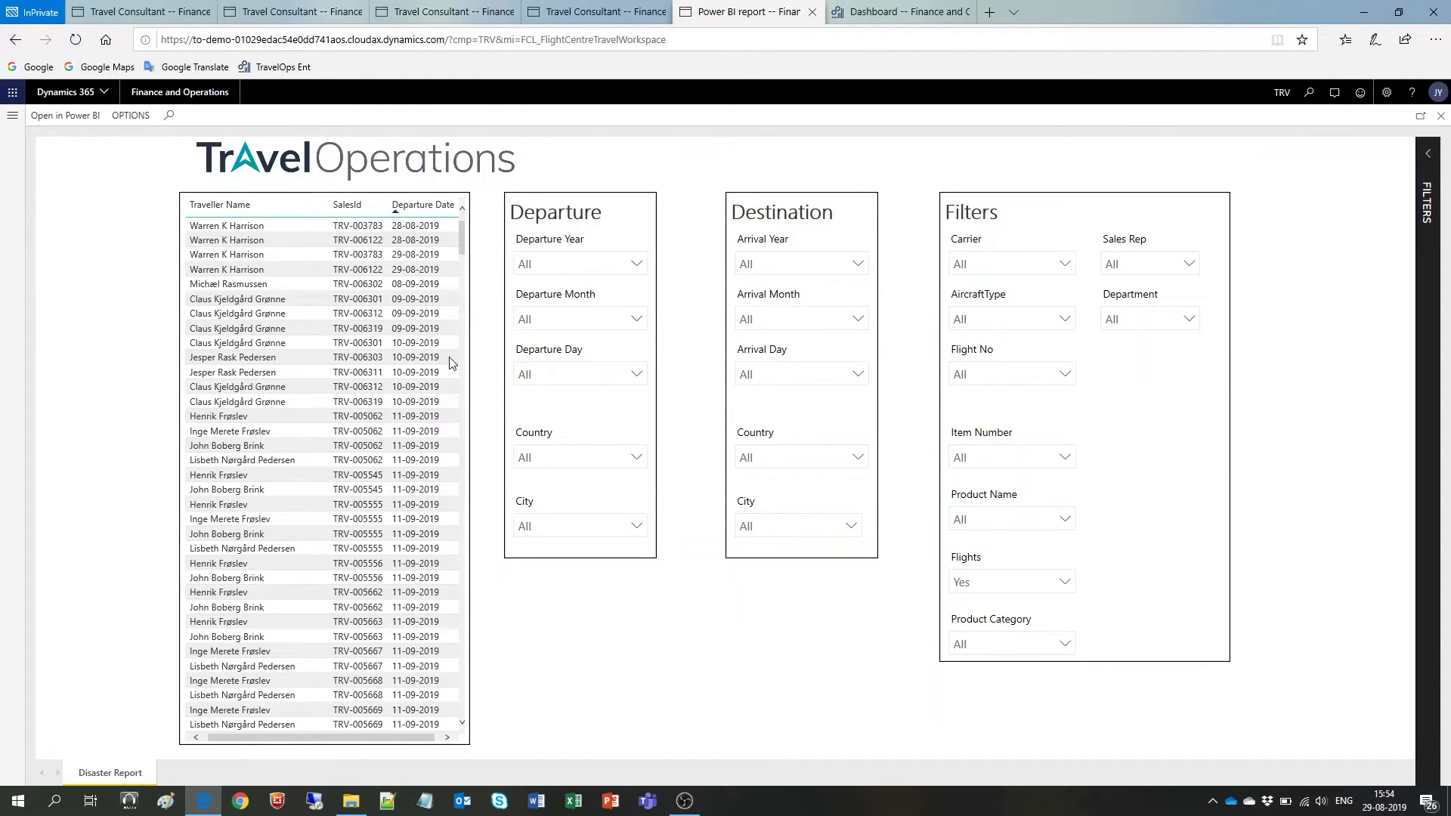
Step: Set the AircraftType slicer to Boeing 737 MAX 8, leaving four travellers, then return to the dashboard
left_click(1066, 266)
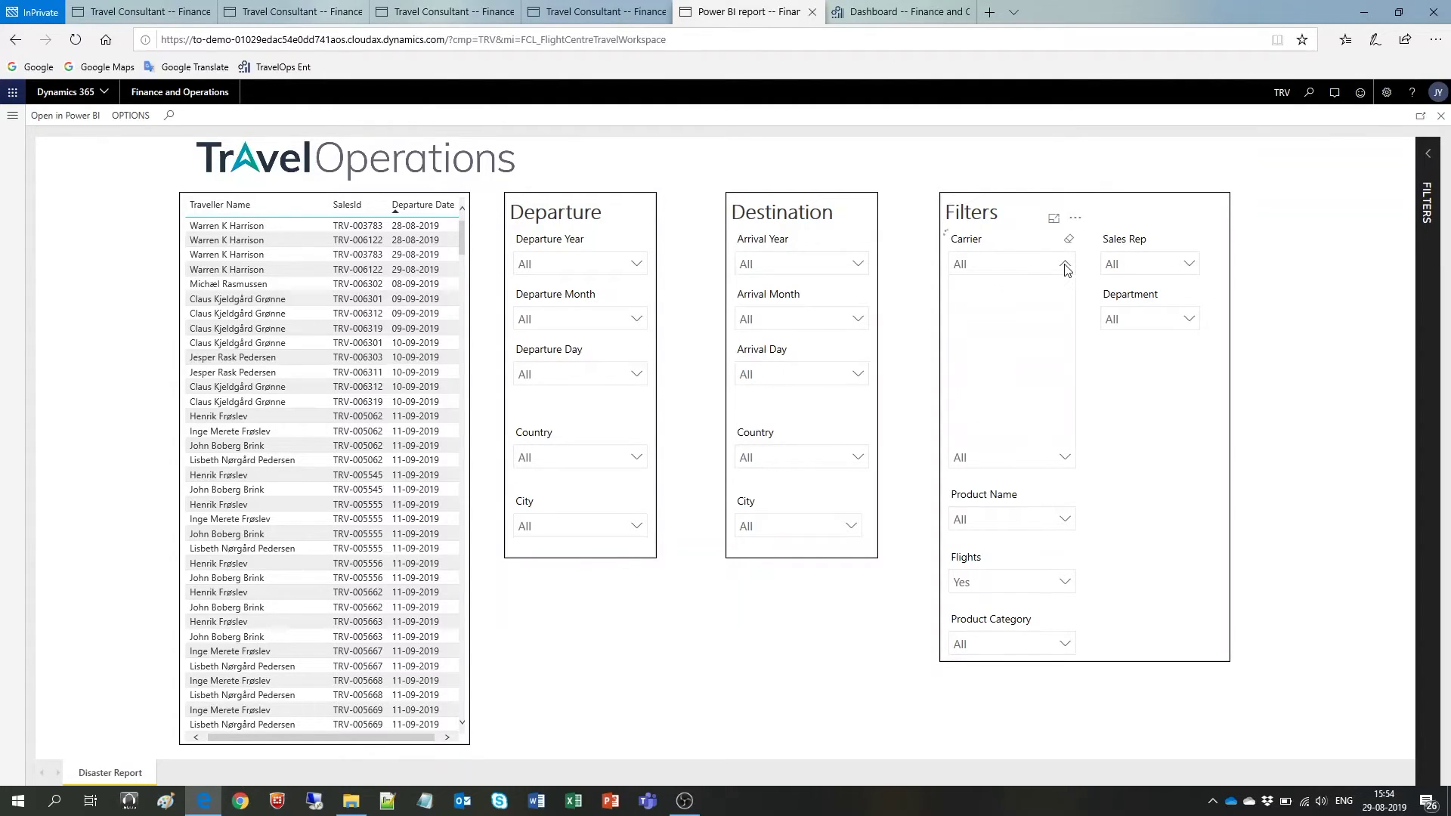
left_click(1076, 270)
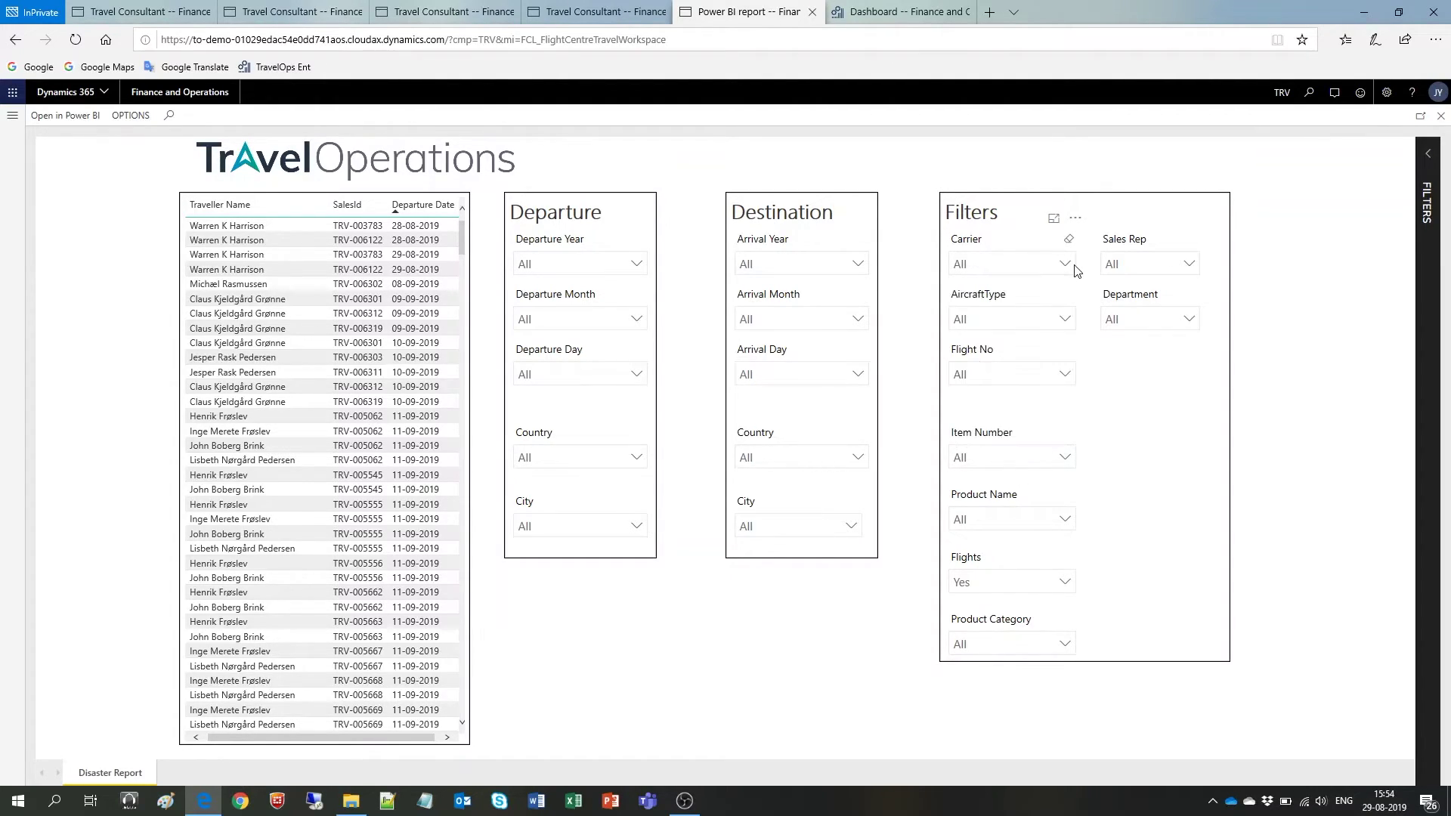
left_click(1064, 320)
scroll(1044, 408, "down", 5)
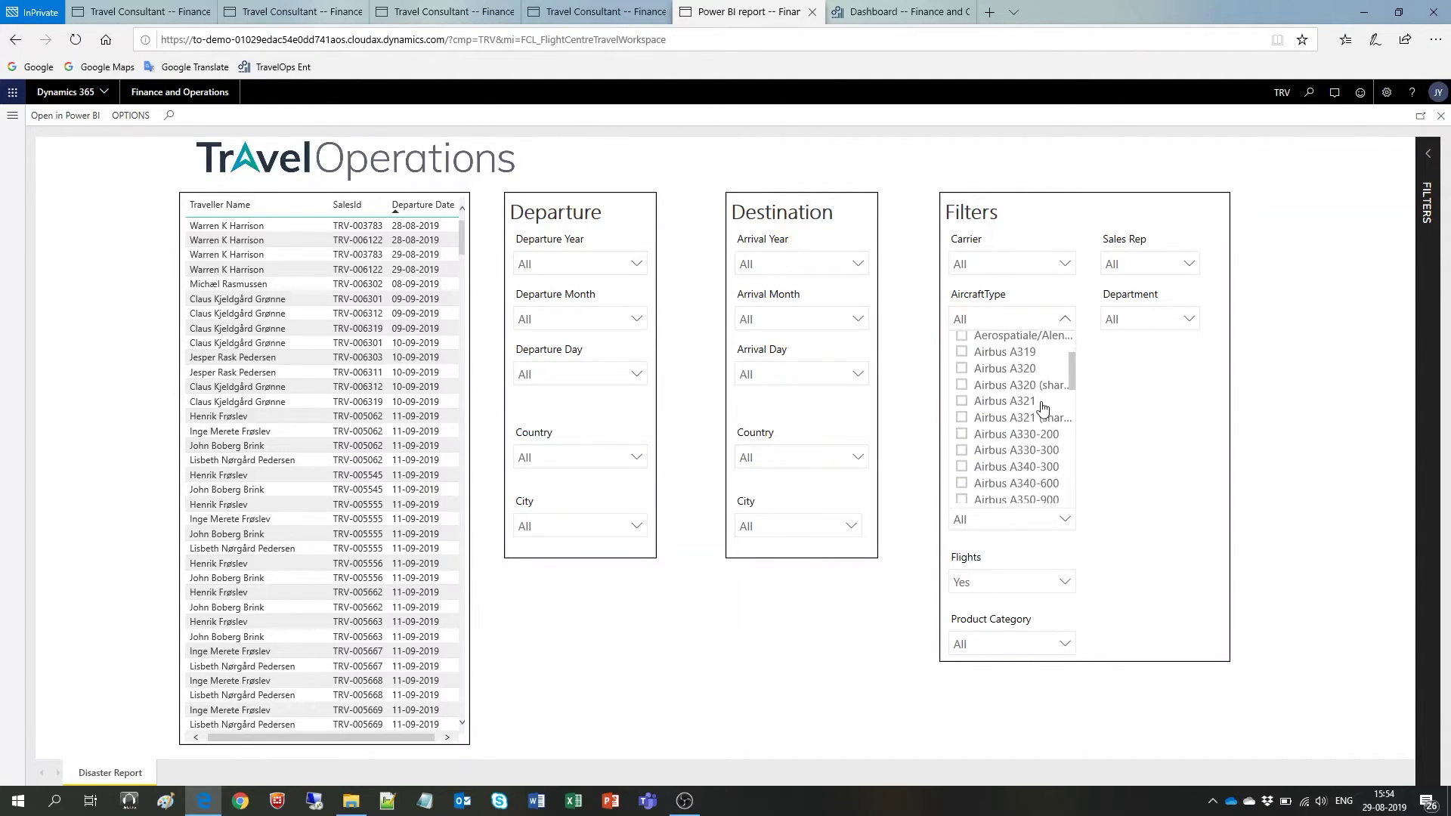
left_click(960, 462)
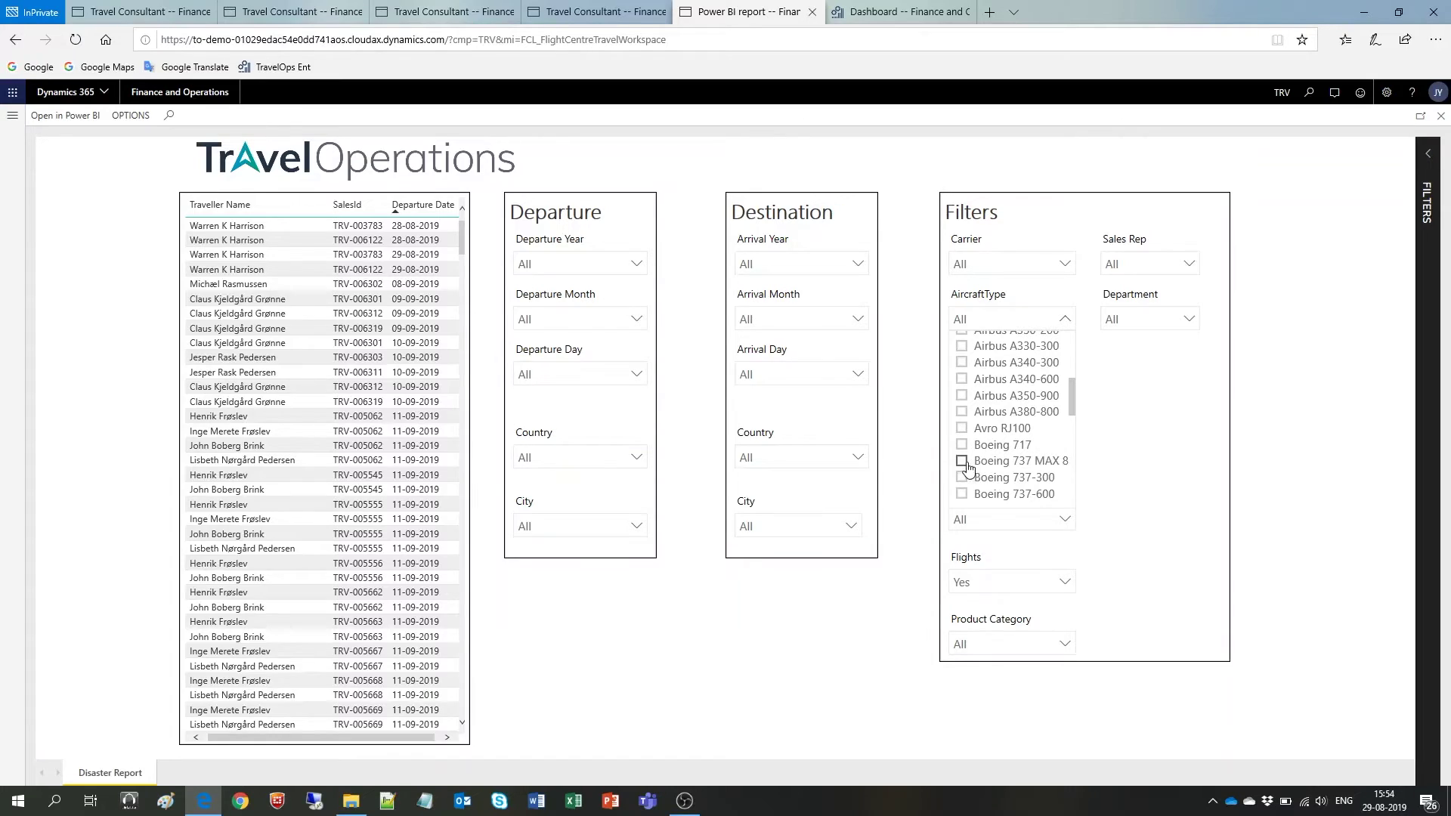
left_click(909, 477)
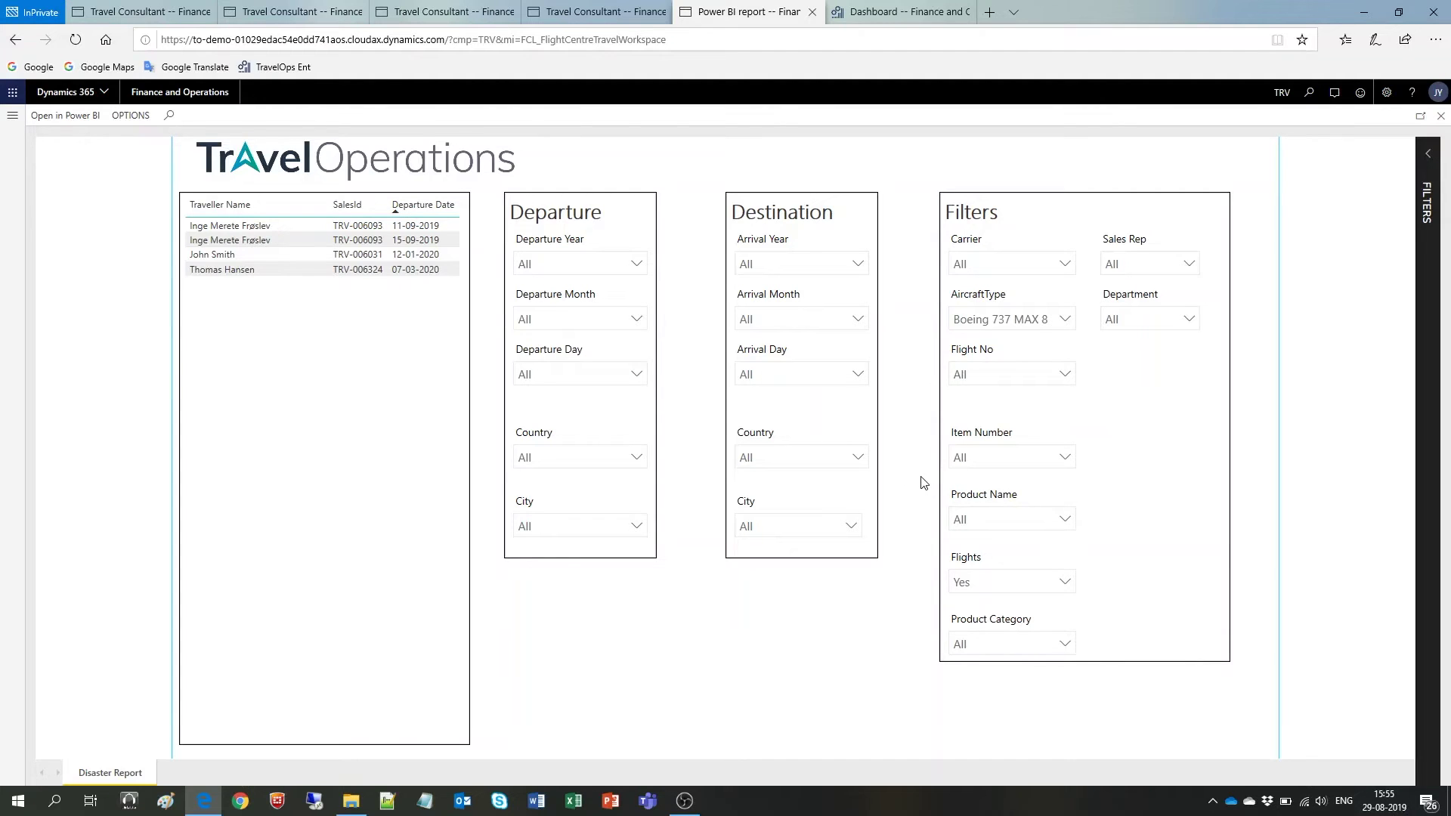
left_click(189, 96)
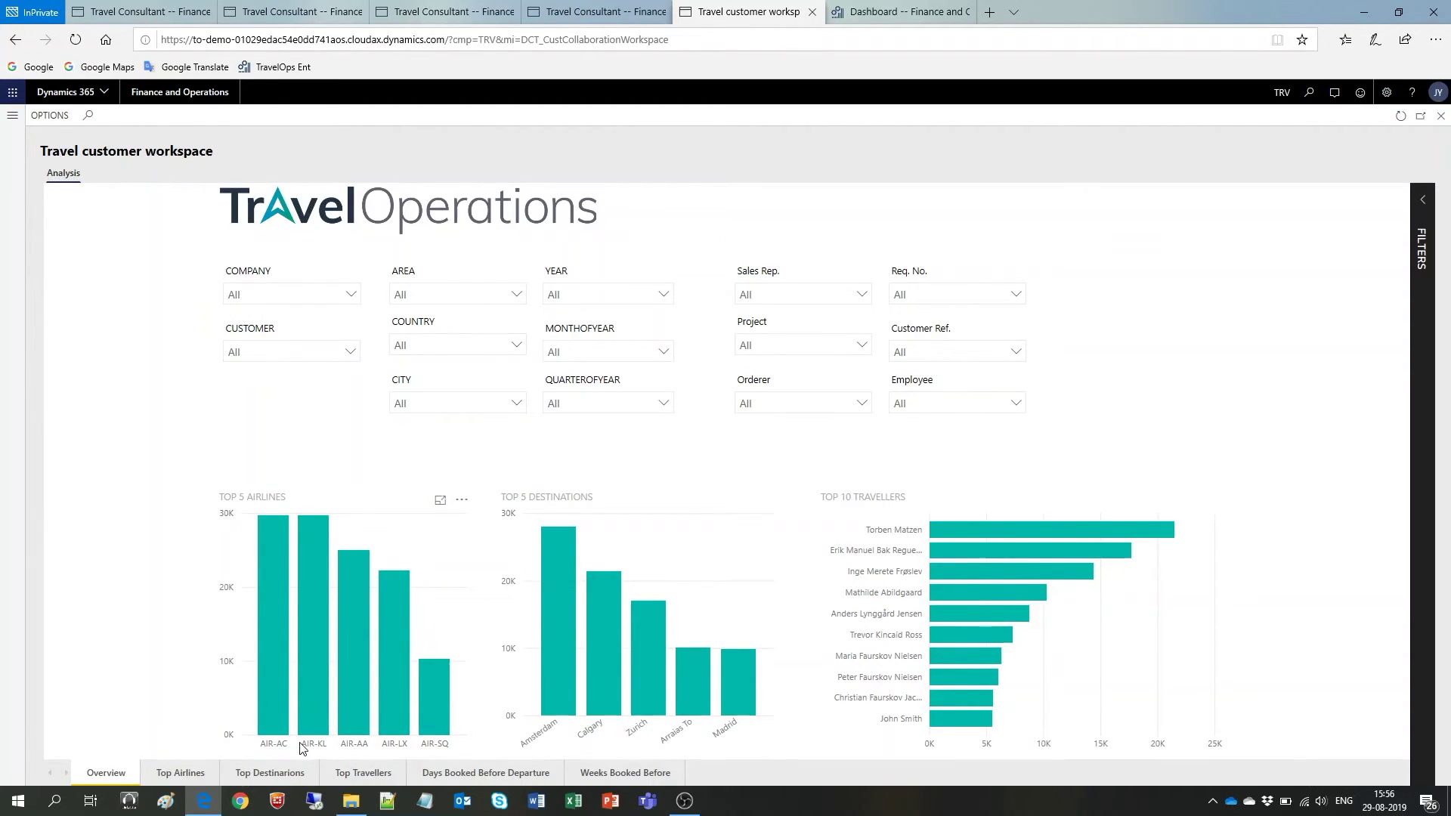
Step: Show the Top Airlines and Top Destinations report pages, then return to the Travel Operations dashboard
left_click(181, 774)
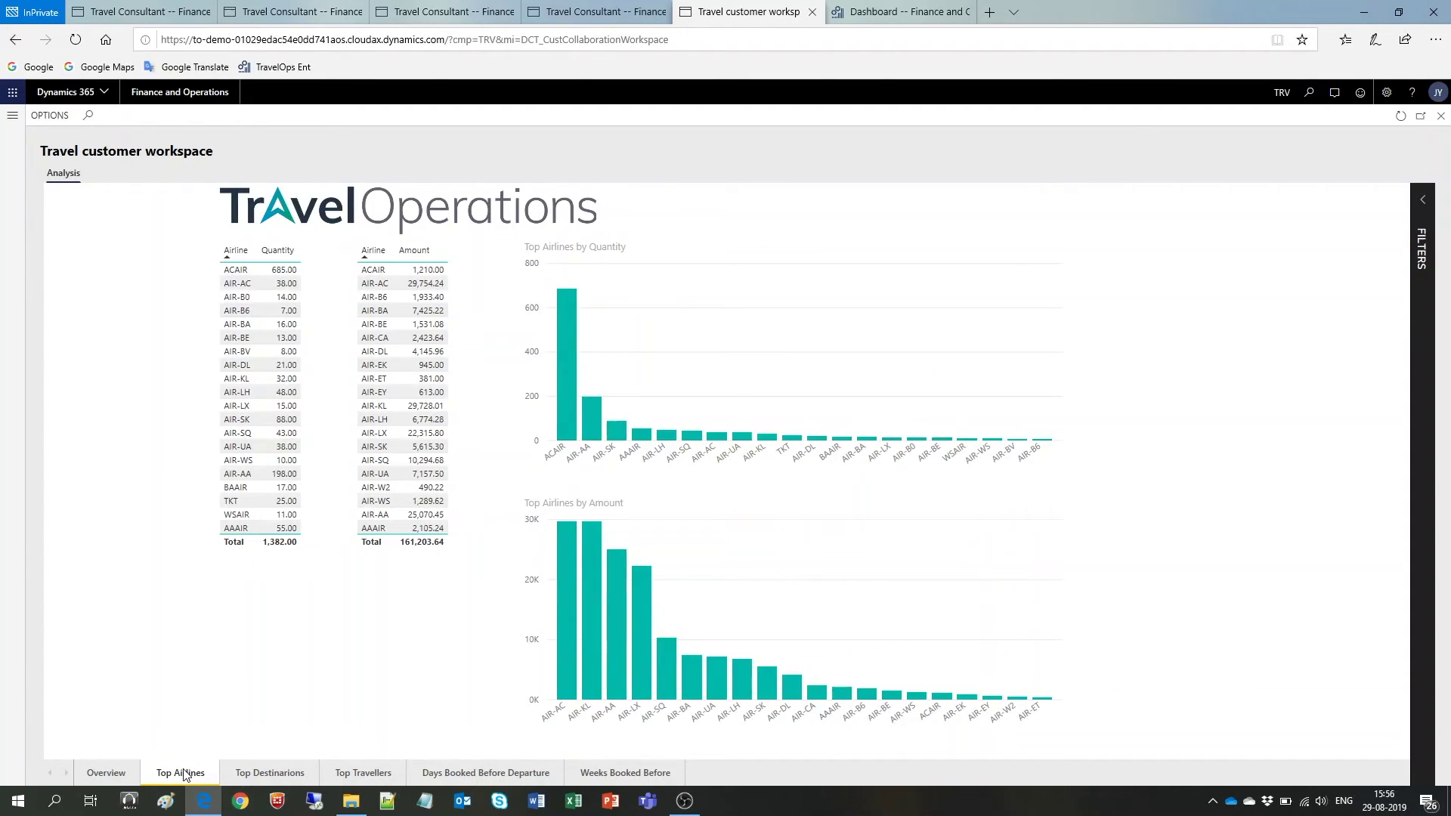
left_click(276, 775)
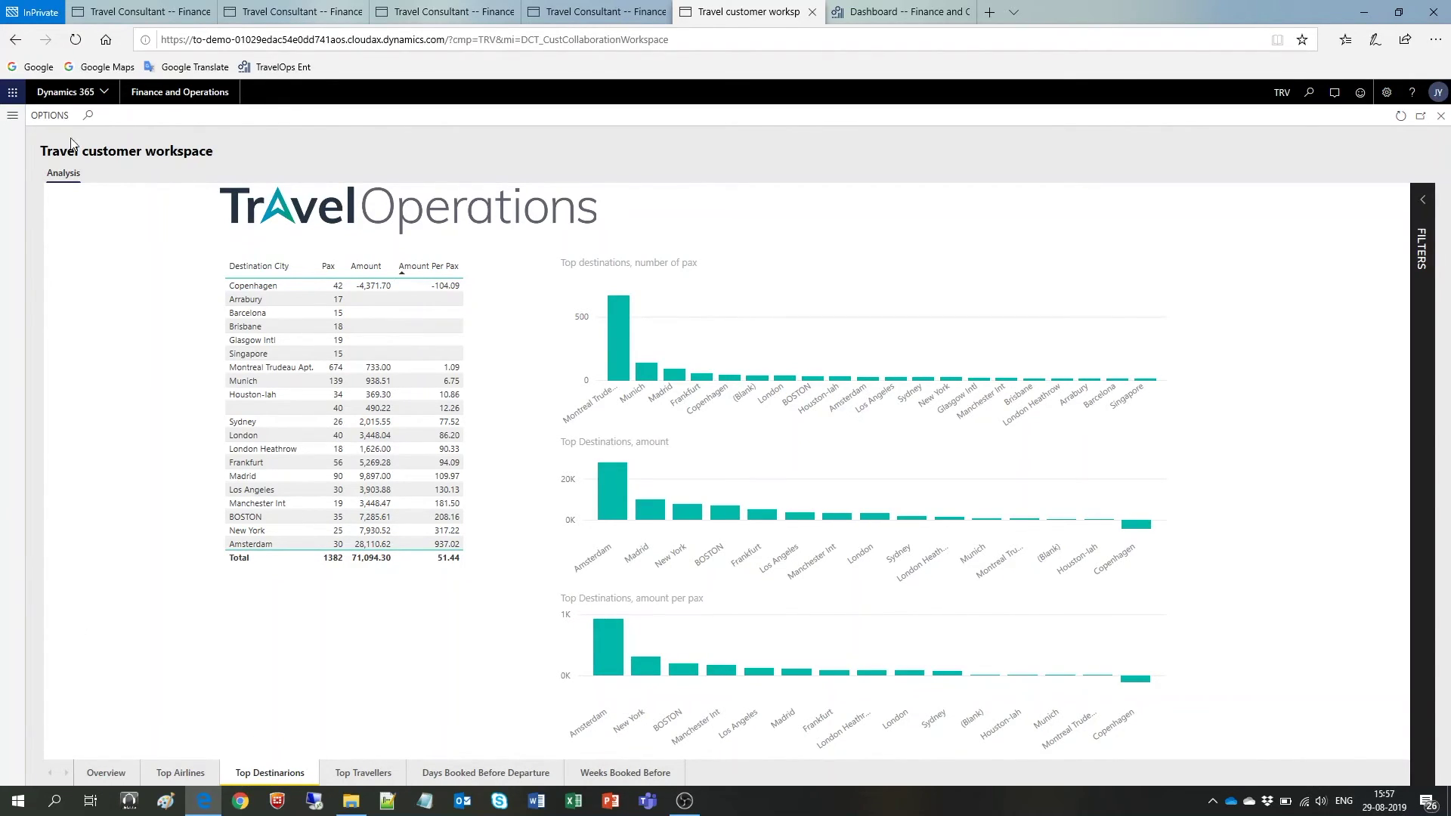
left_click(174, 96)
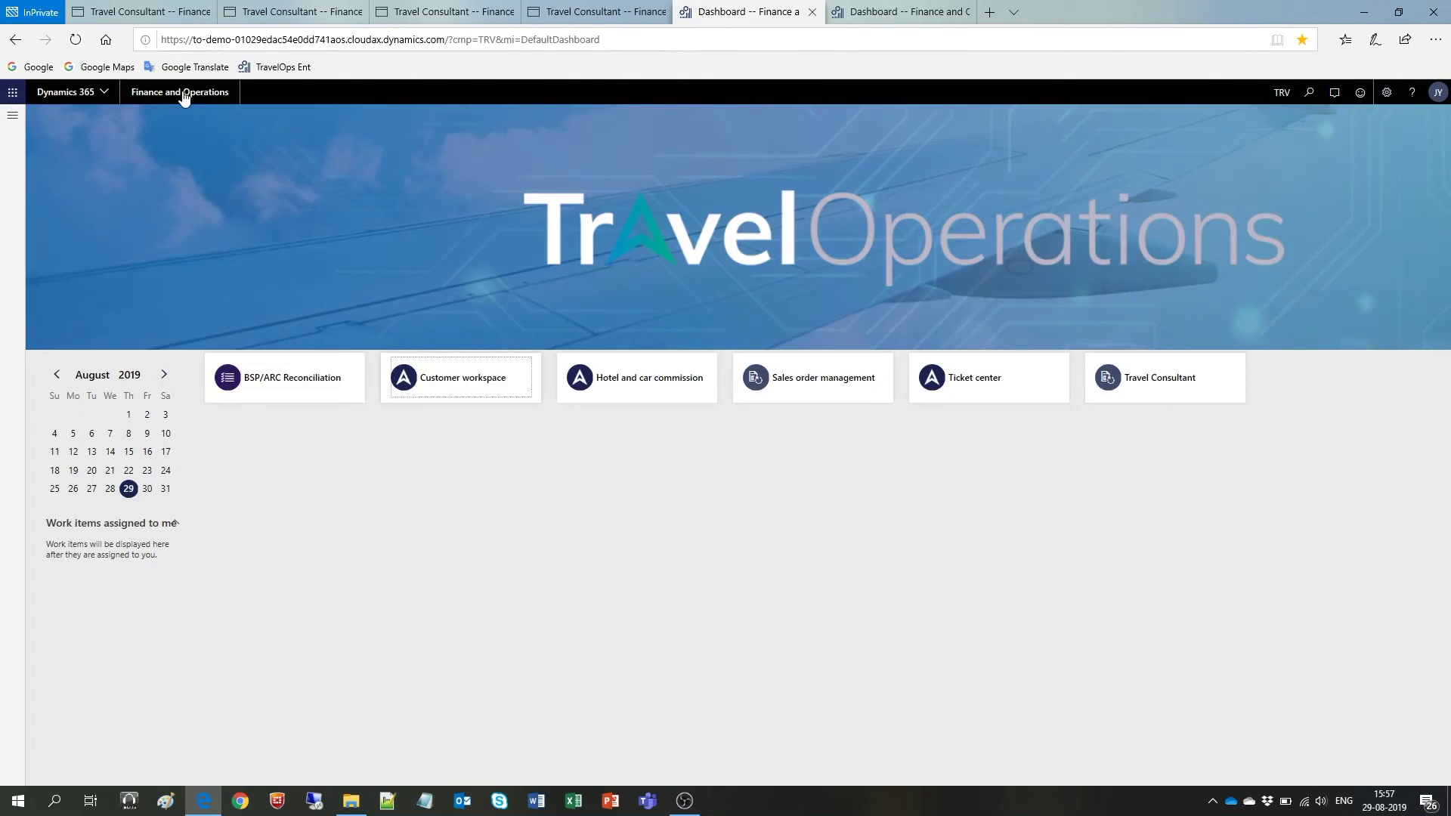